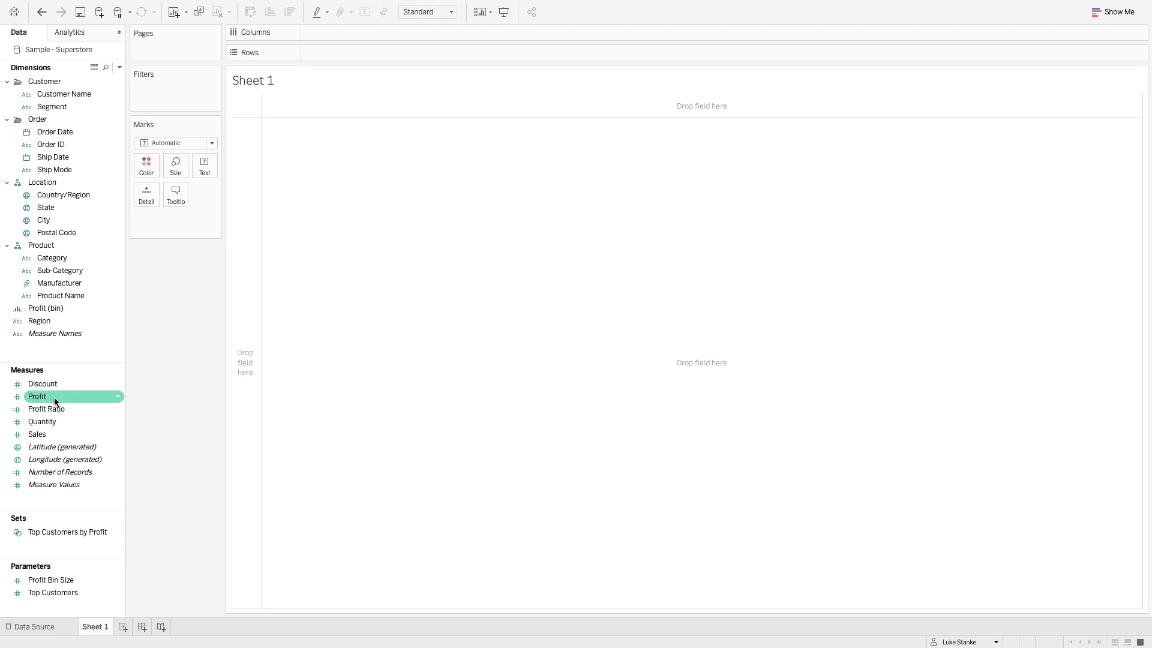
- Put SUM(Profit) on Rows and Sub-Category on Columns to get 17 profit bars
drag(54, 397, 240, 430)
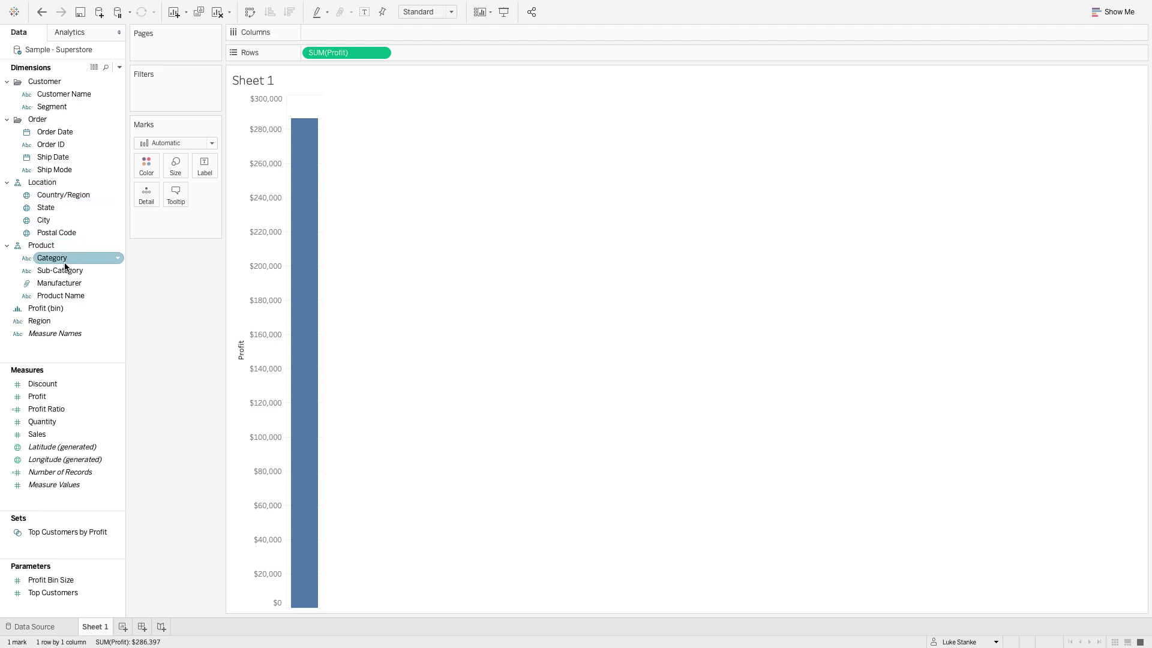
drag(71, 270, 374, 35)
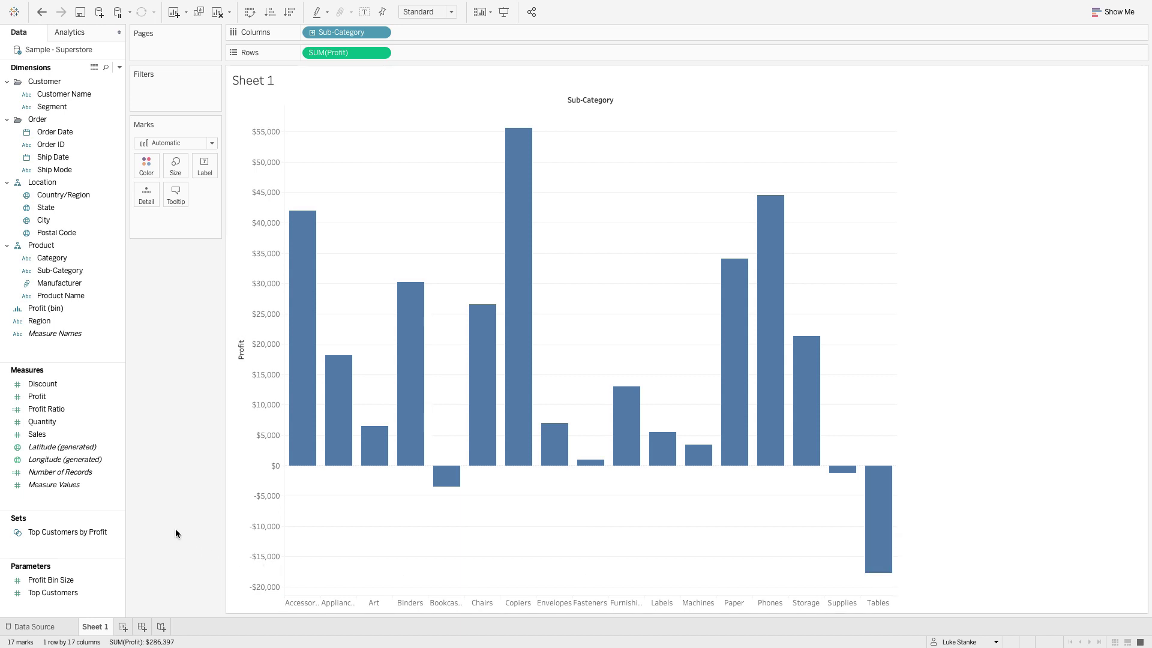
- Set the workbook's worksheet font size to 15 via Format > Workbook
click(428, 6)
mouse_move(390, 6)
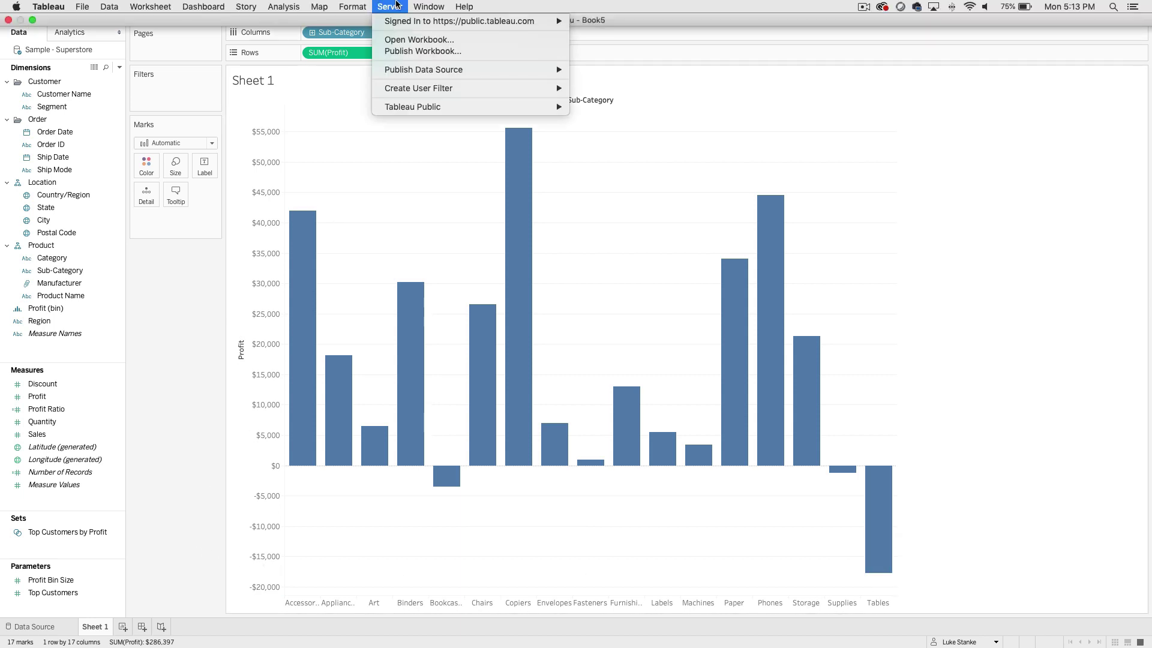
mouse_move(352, 8)
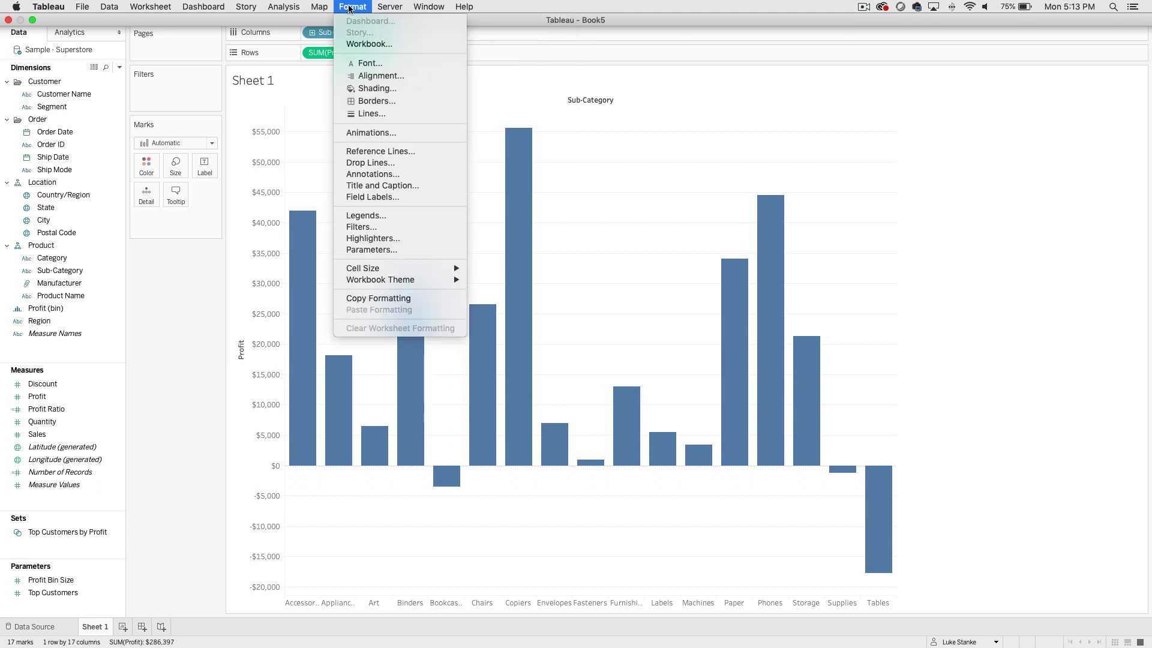
click(364, 45)
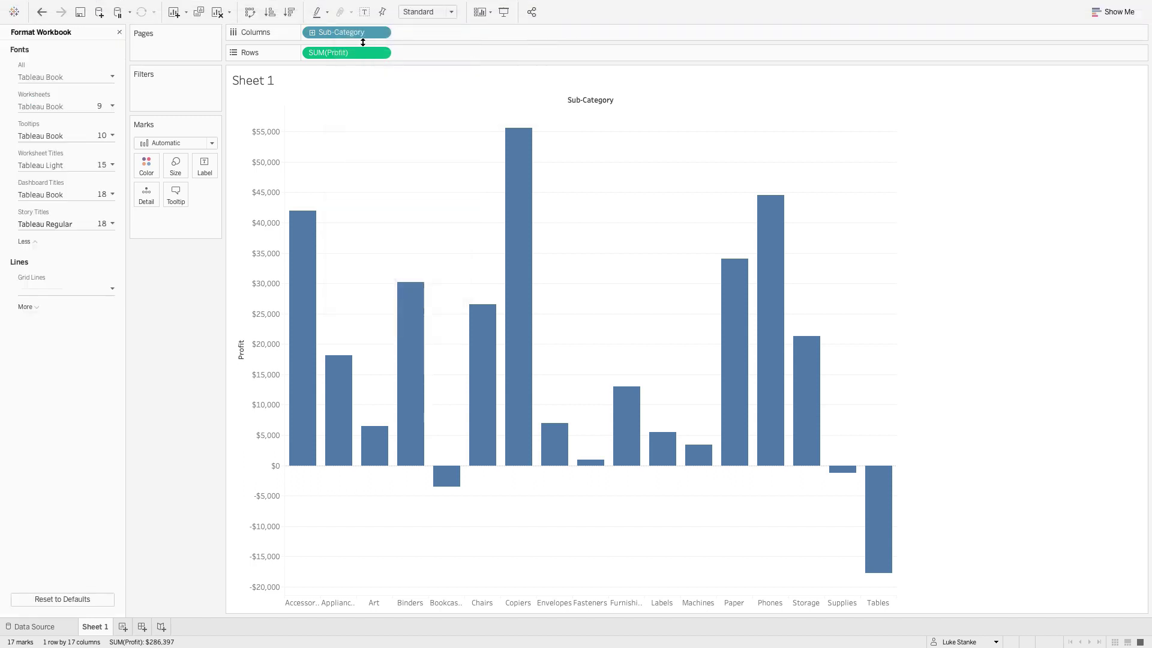
click(60, 109)
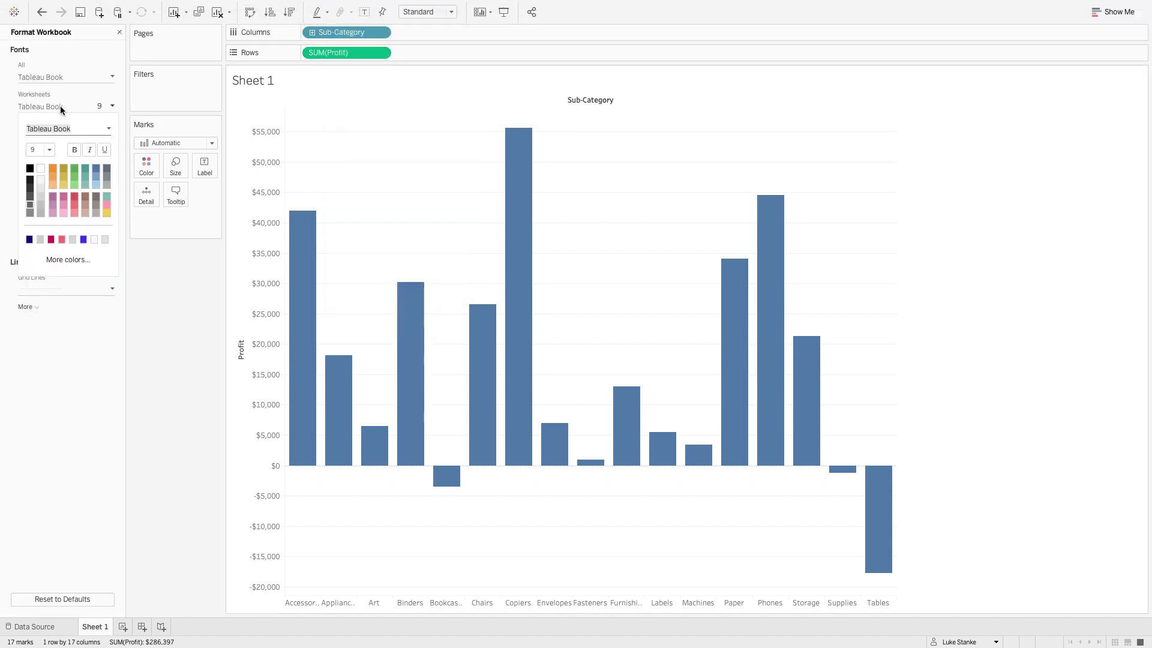
click(34, 150)
text(15)
key(Return)
click(117, 445)
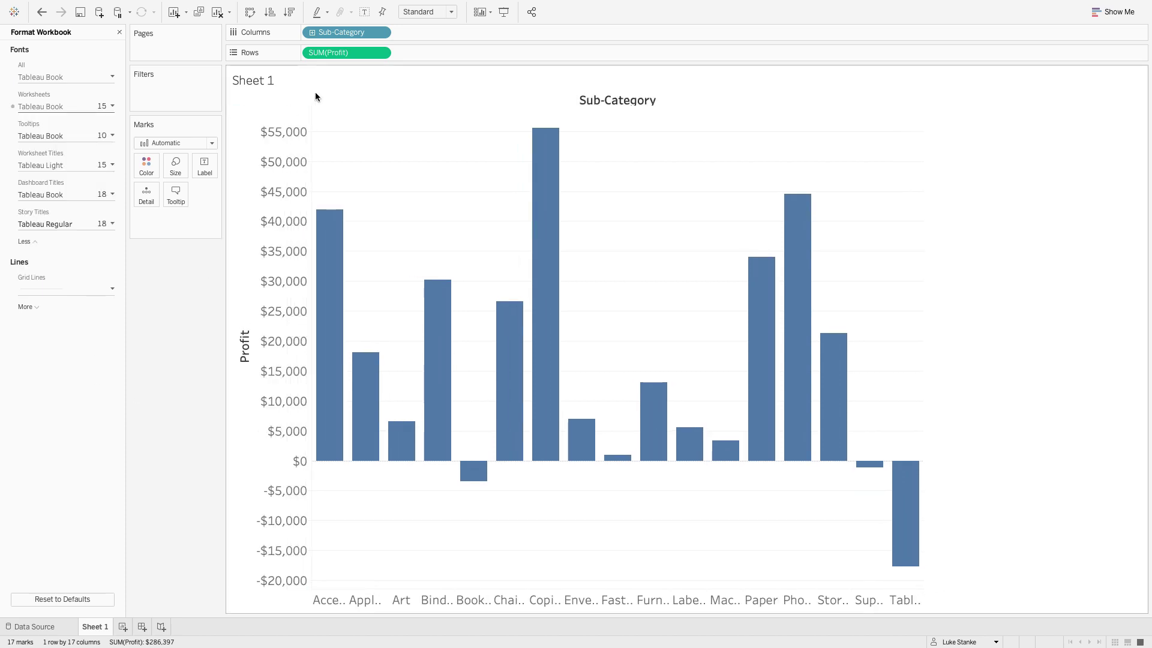
- Fit the sheet to Entire View and resize the sub-category header area
click(414, 12)
click(413, 52)
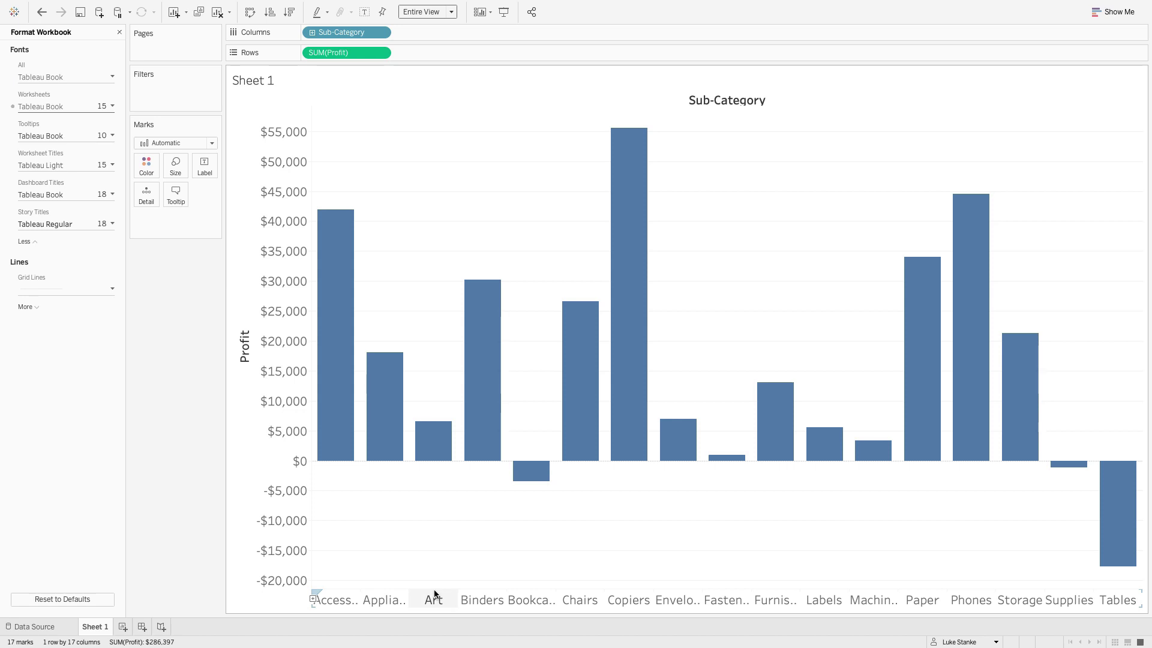
drag(434, 589, 434, 568)
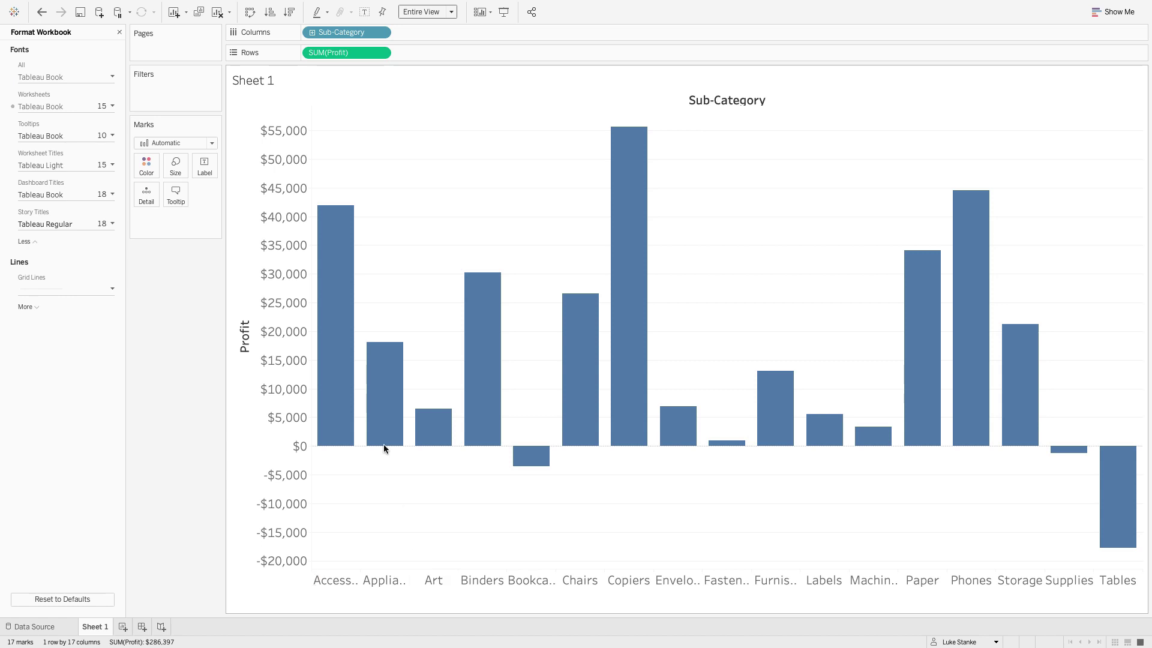
- Switch the mark type to Gantt Bar and close the Format pane
click(149, 145)
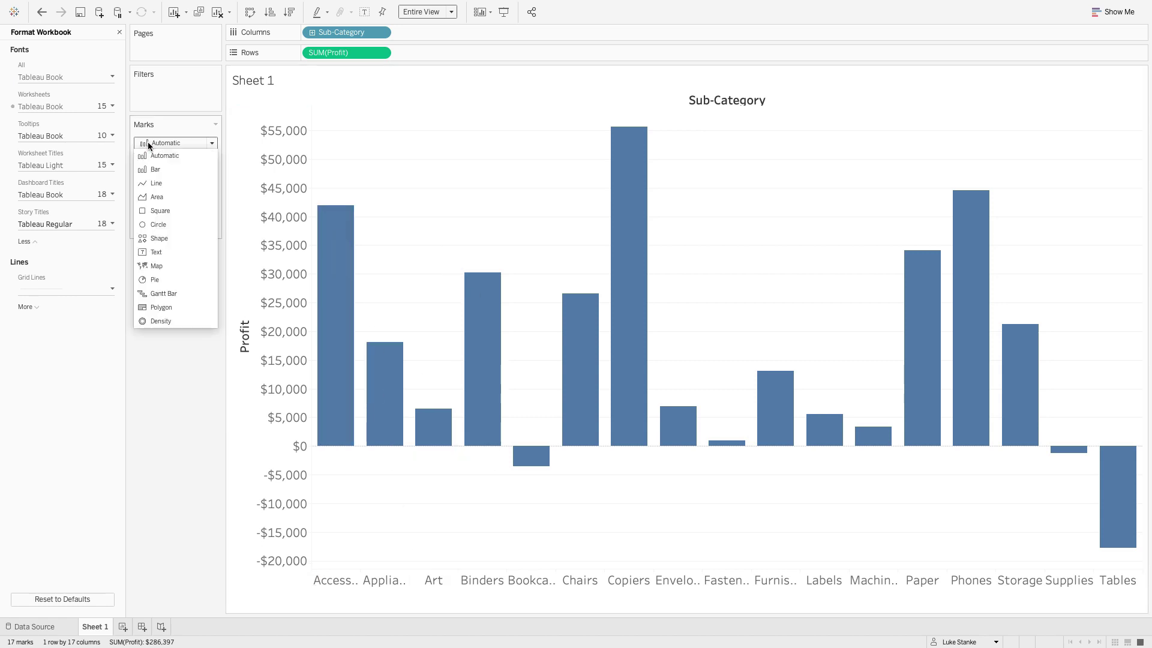
click(172, 298)
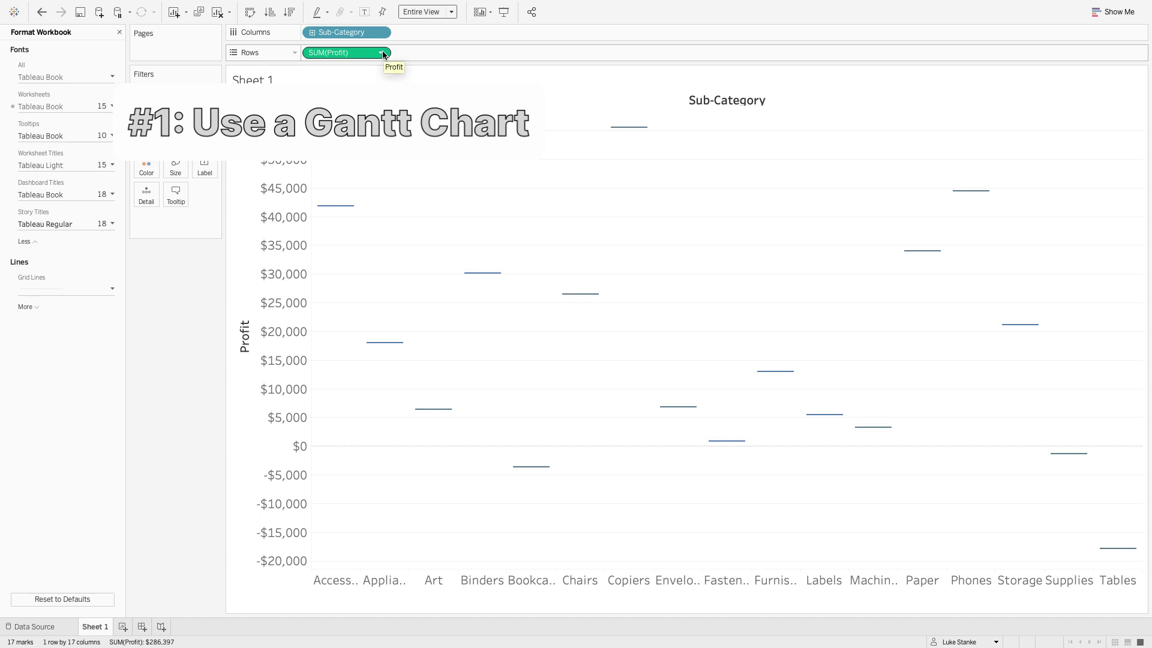
mouse_move(338, 215)
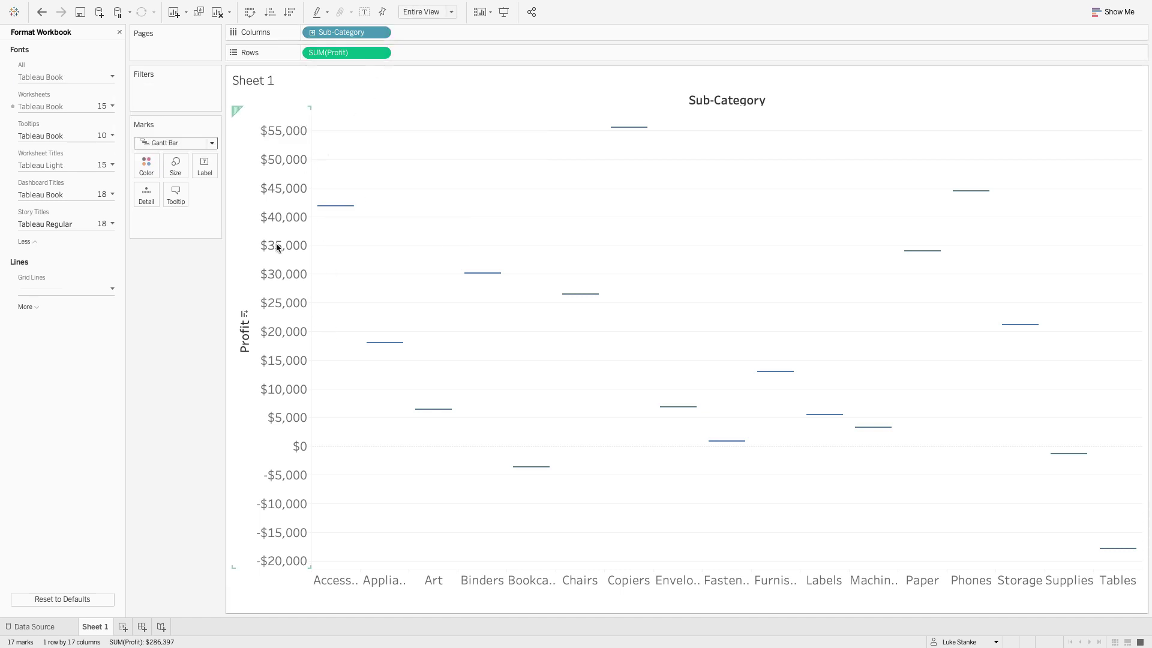
click(119, 32)
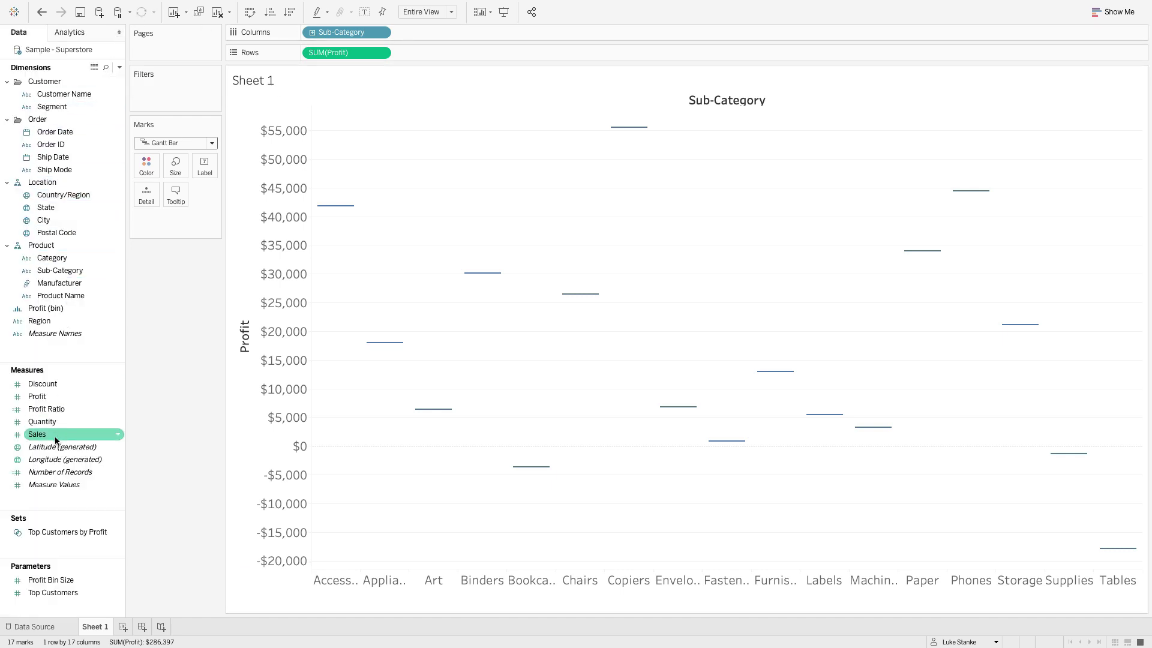
- Size the Gantt bars by SUM(Profit)
drag(38, 396, 175, 174)
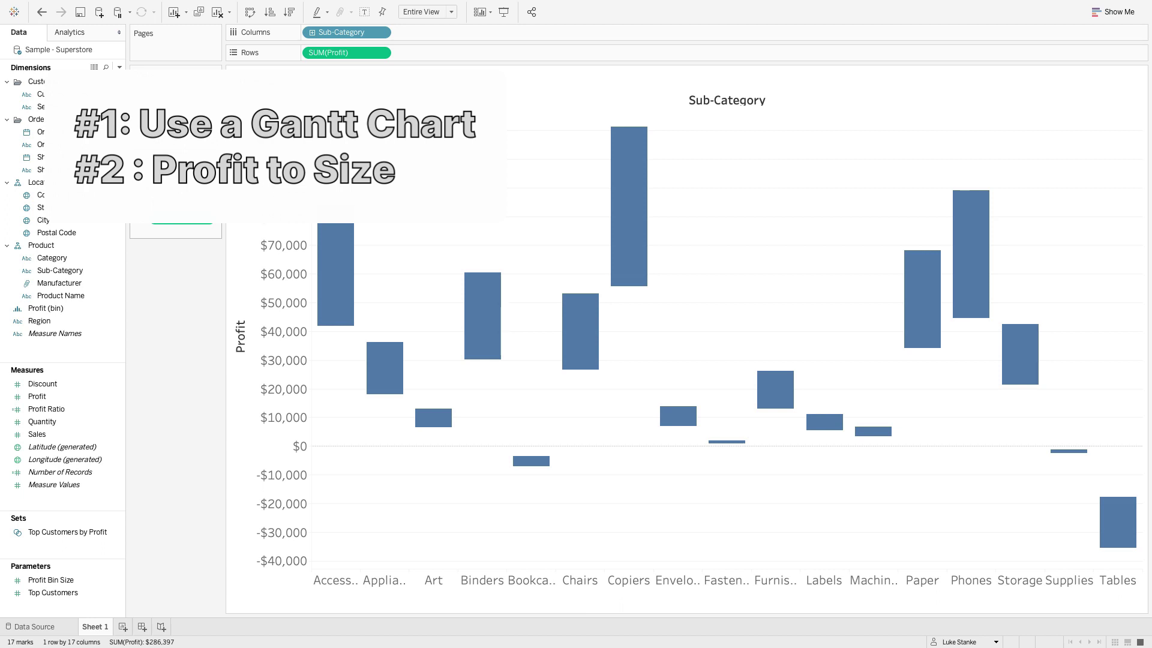
mouse_move(339, 326)
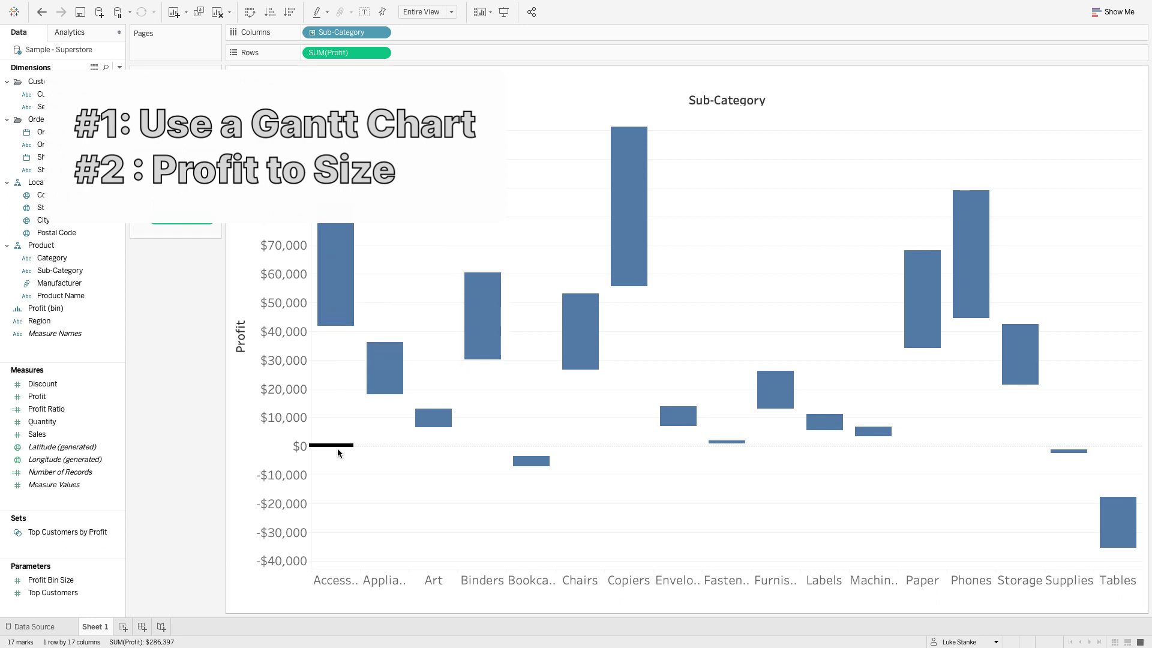
mouse_move(384, 397)
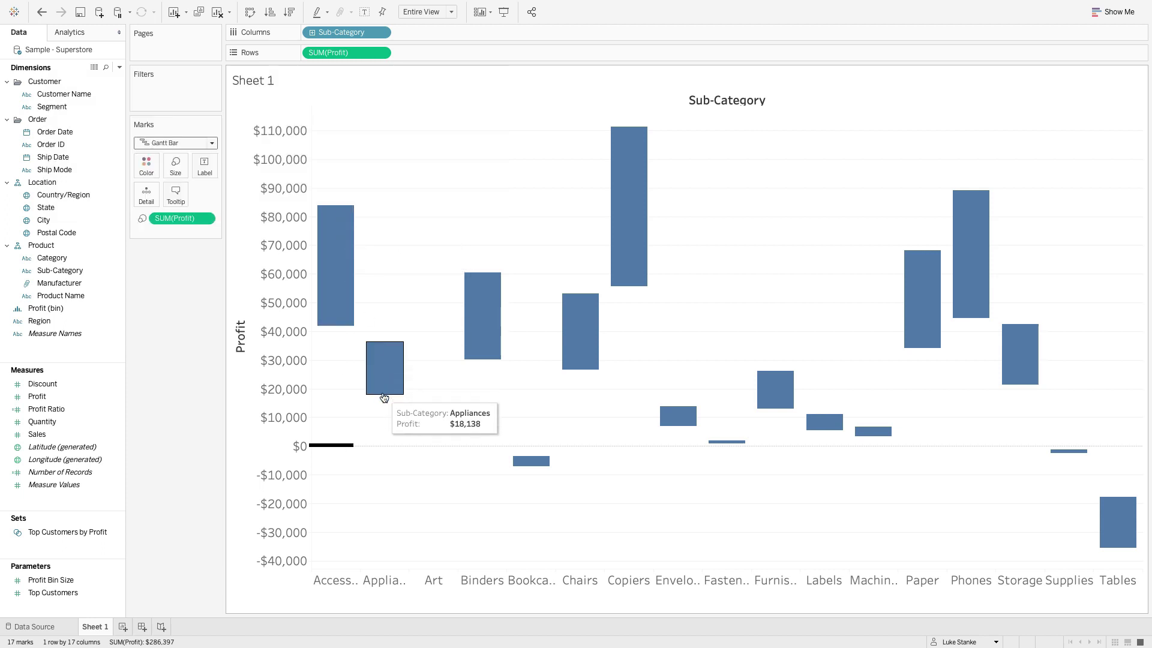
mouse_move(345, 243)
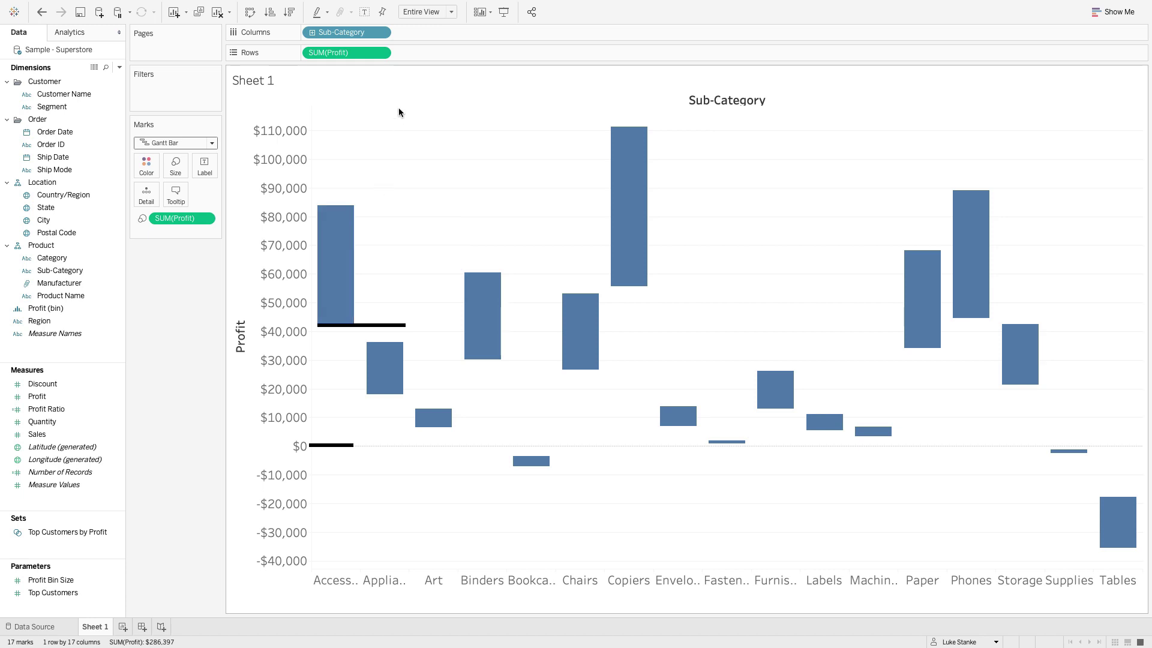
- Apply a Running Total quick table calculation to SUM(Profit) on Rows
click(381, 53)
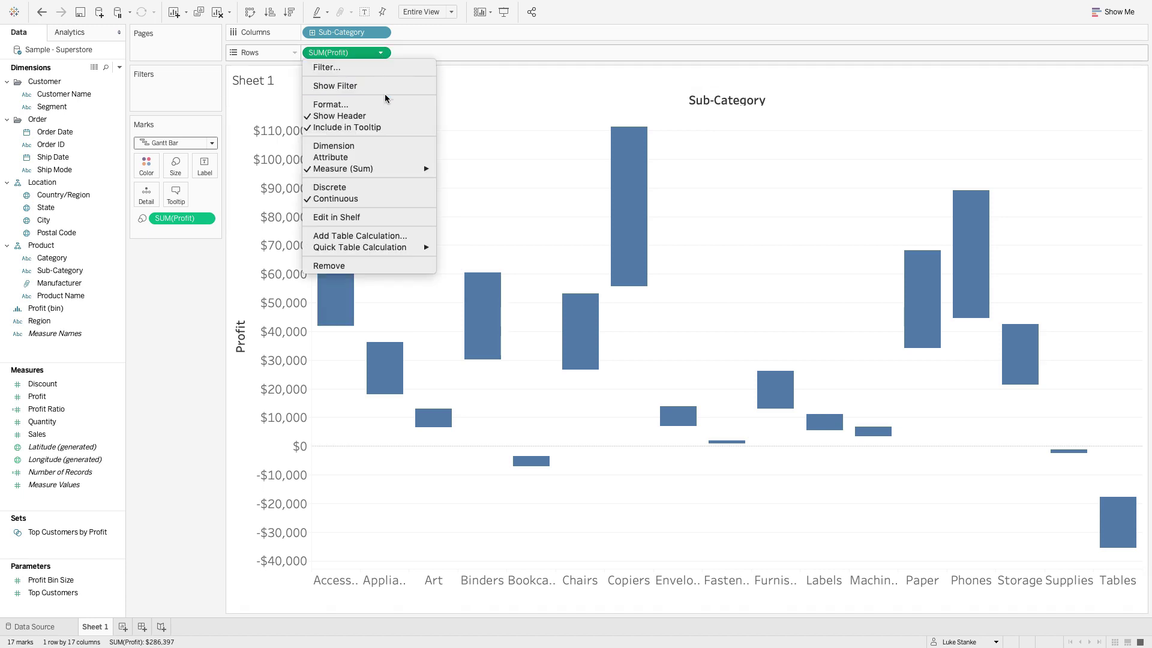
mouse_move(406, 247)
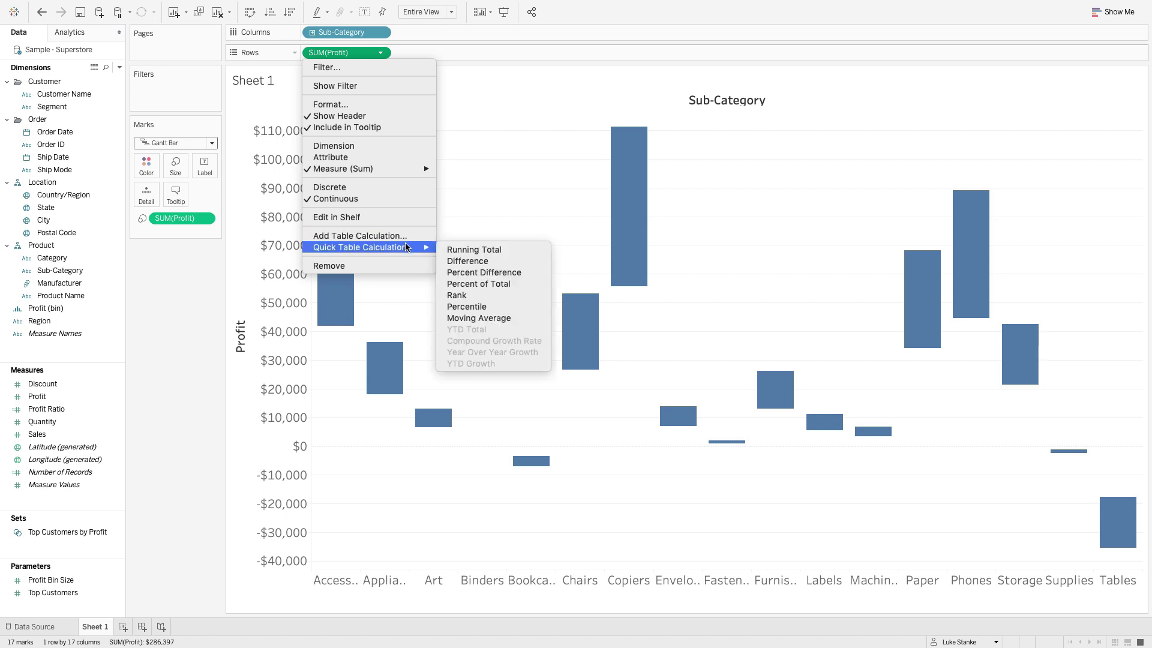
click(454, 249)
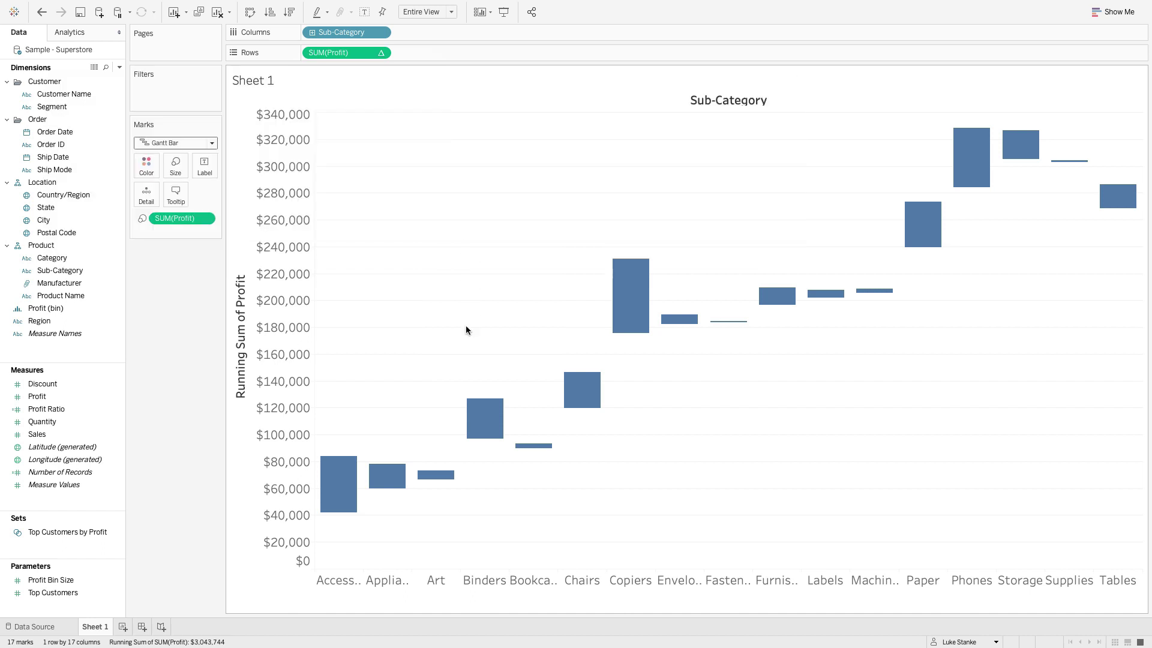
- Change the Size pill to -SUM([Profit]) so bars step down from the running total
mouse_move(386, 481)
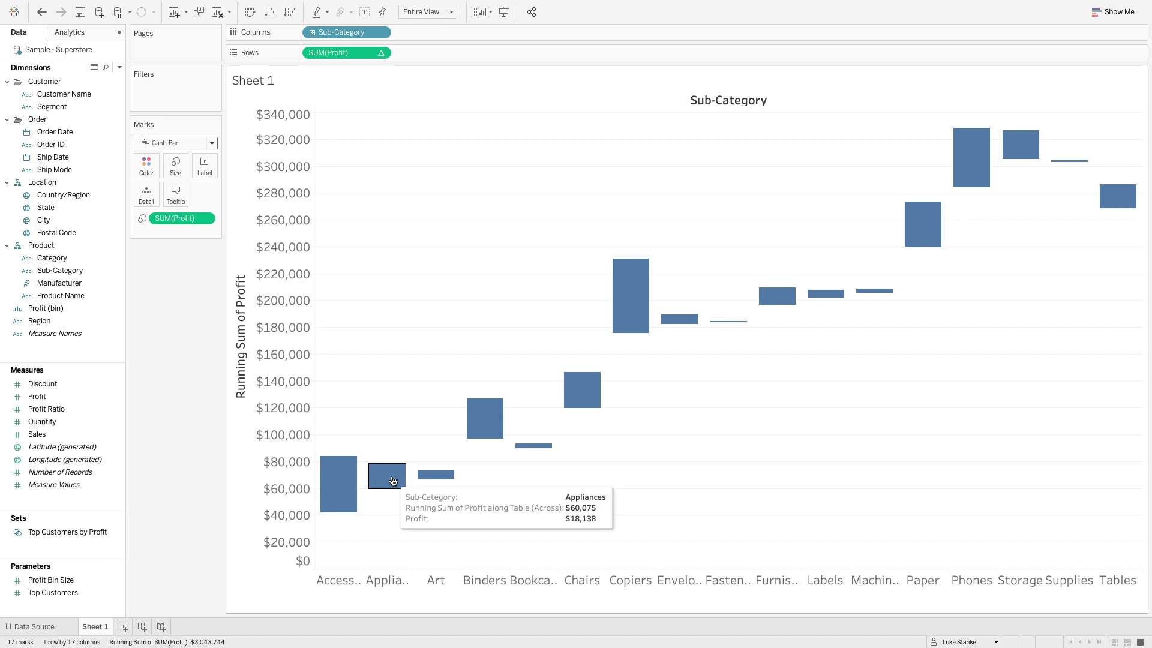
mouse_move(339, 485)
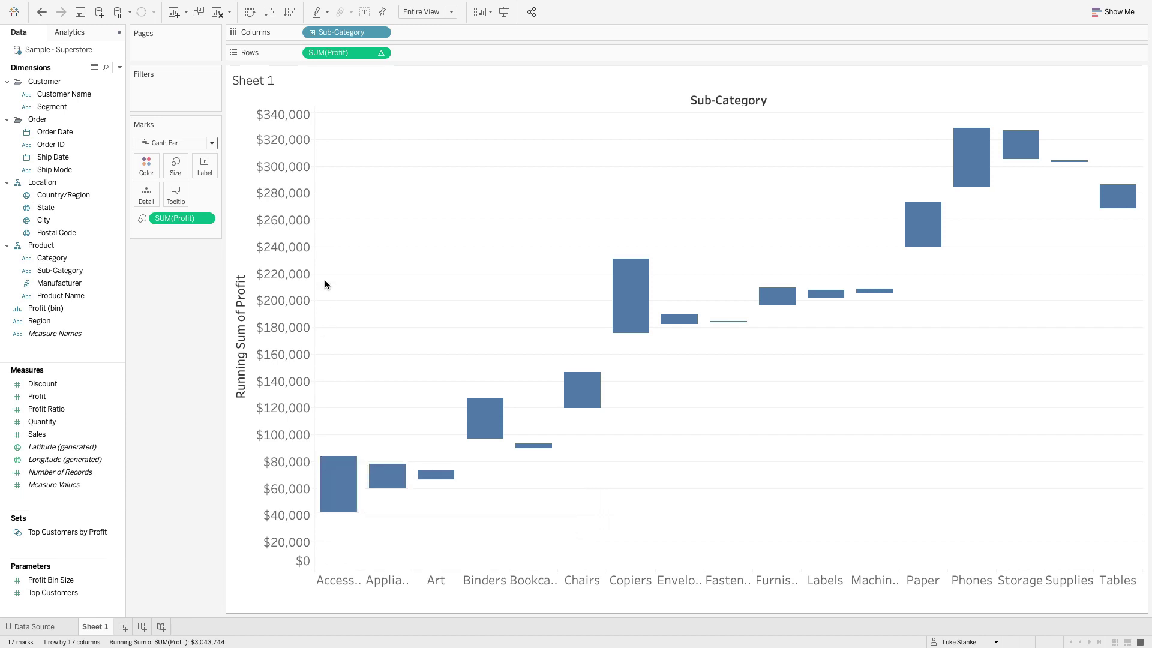
double_click(189, 219)
text(-)
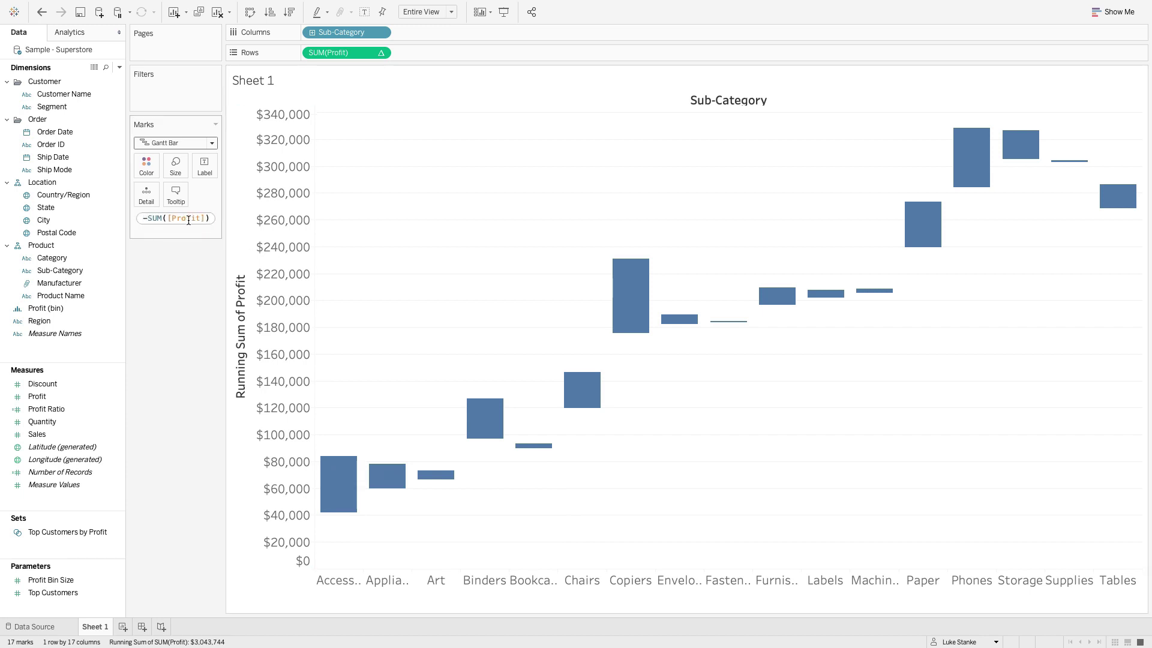
key(Return)
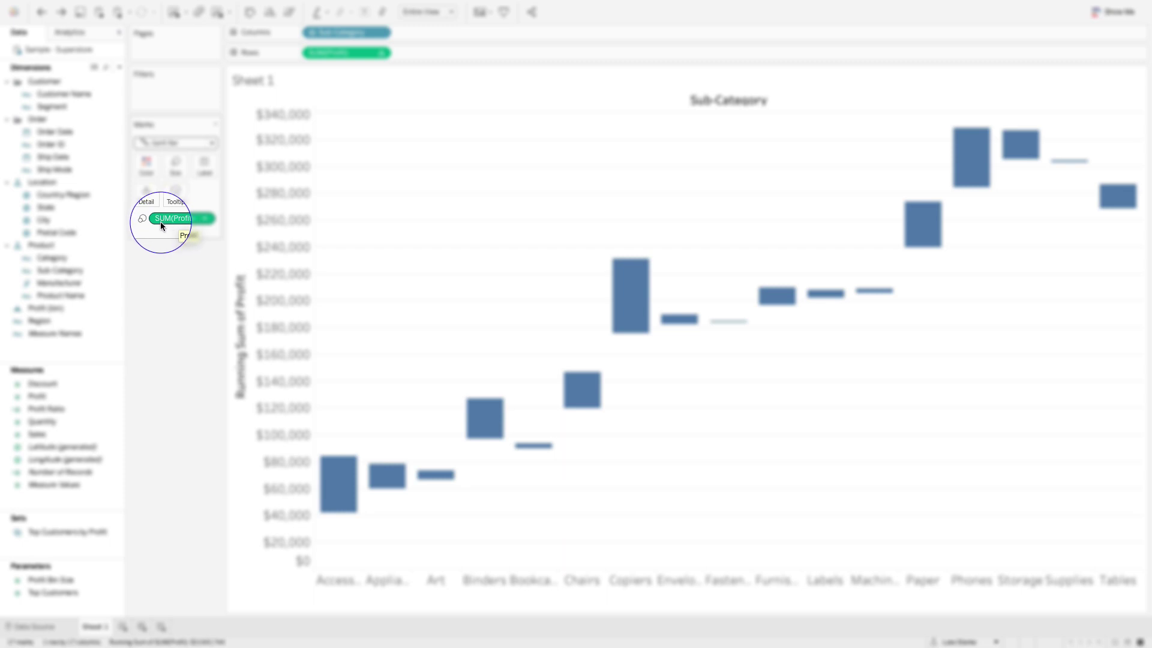
double_click(161, 223)
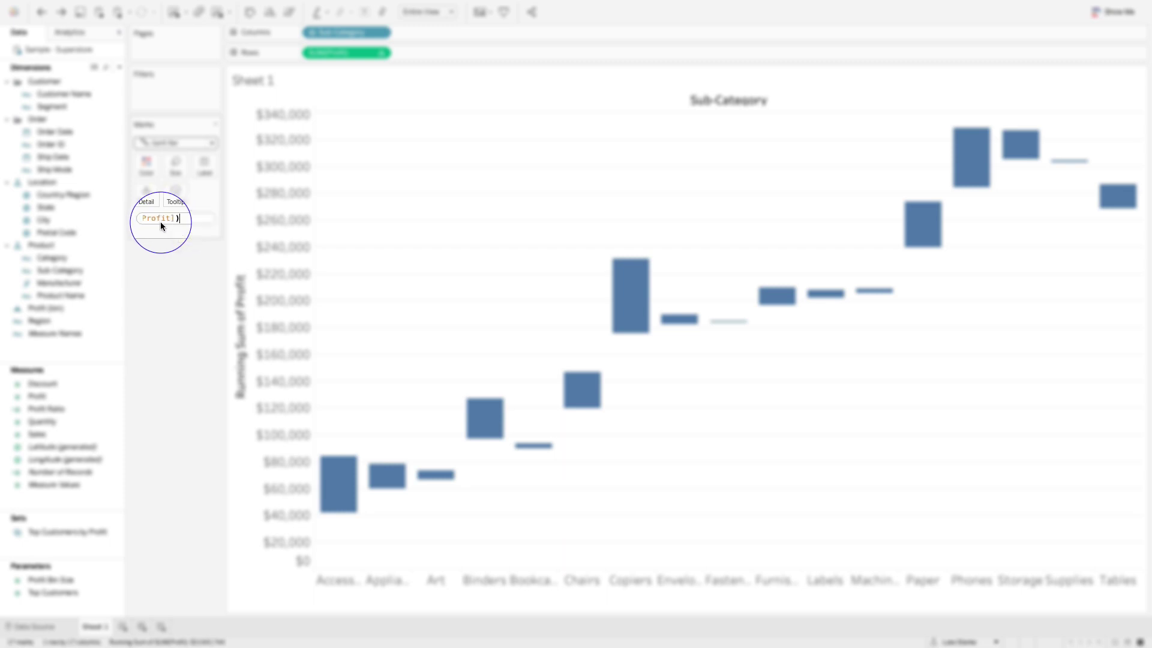
key(Home)
text(-)
key(Return)
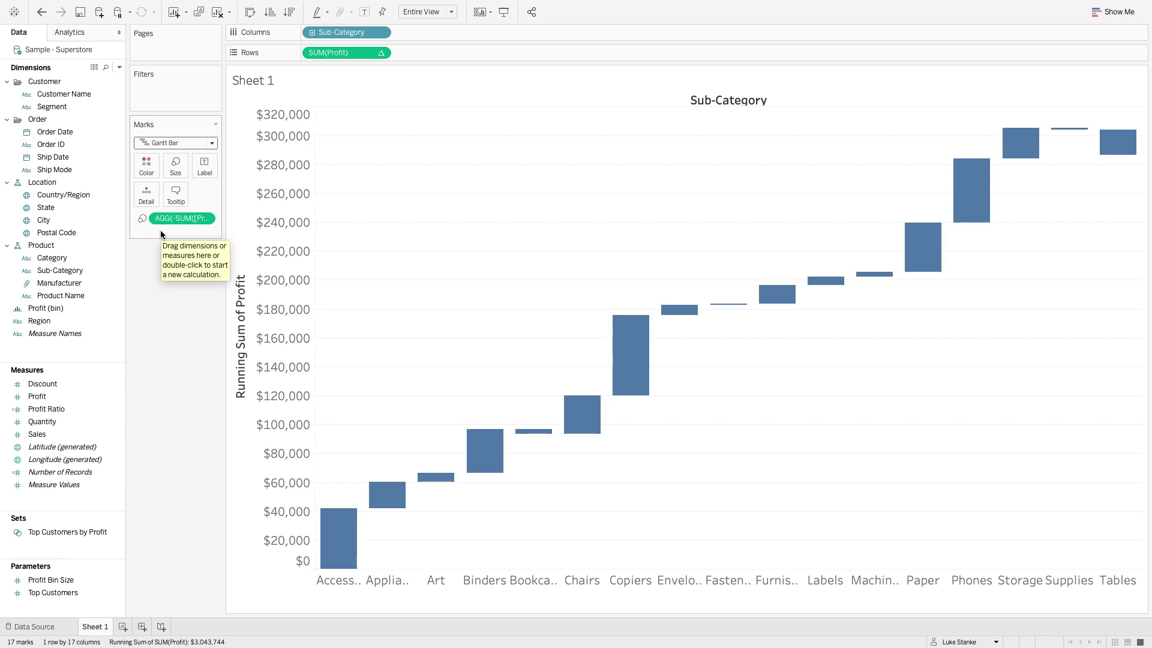
- Write a new calculated field: IF SUM([Profit]) > 0 THEN "Up" ELSE "Down" END
double_click(161, 231)
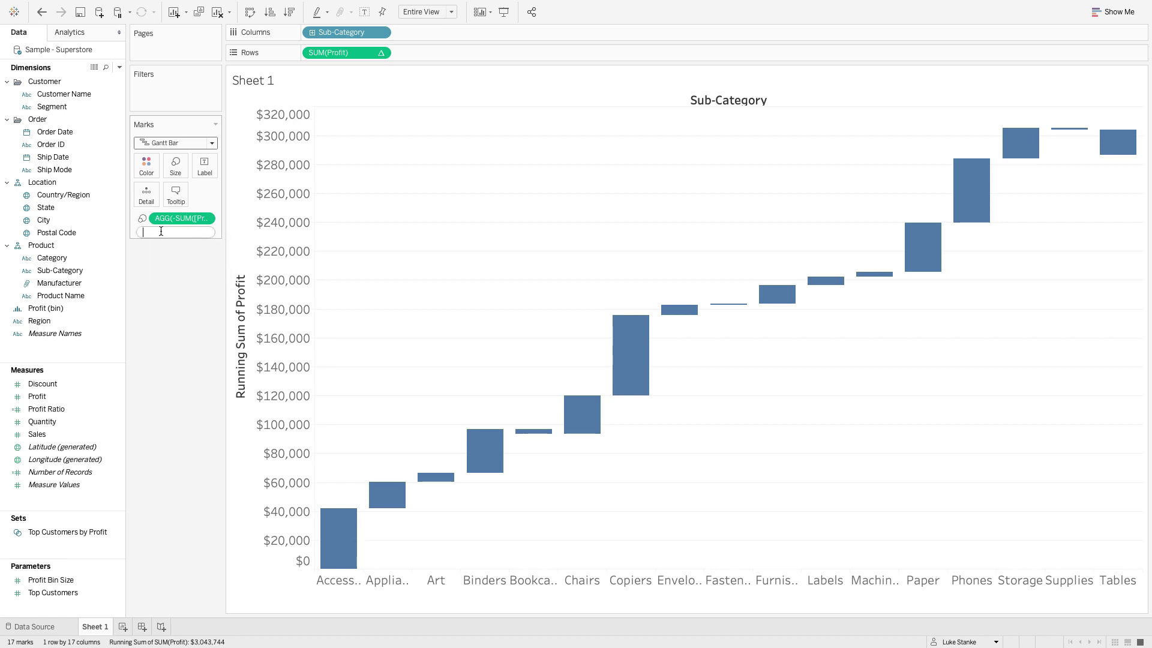
click(119, 67)
click(117, 80)
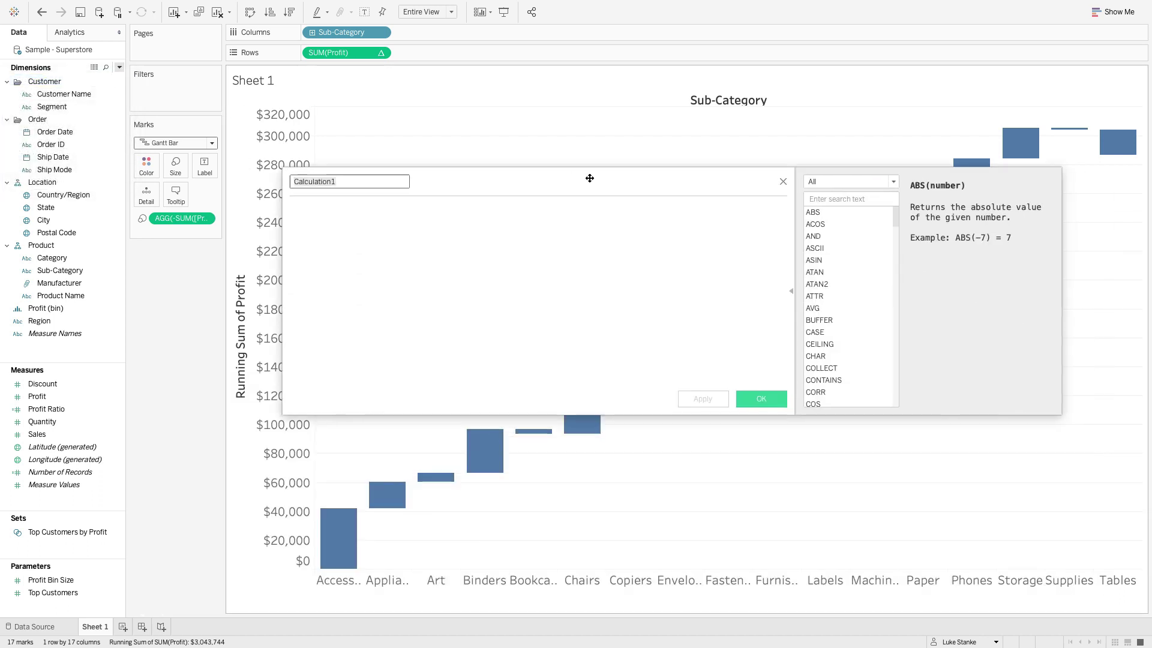
drag(588, 177, 565, 178)
click(526, 224)
text(IF)
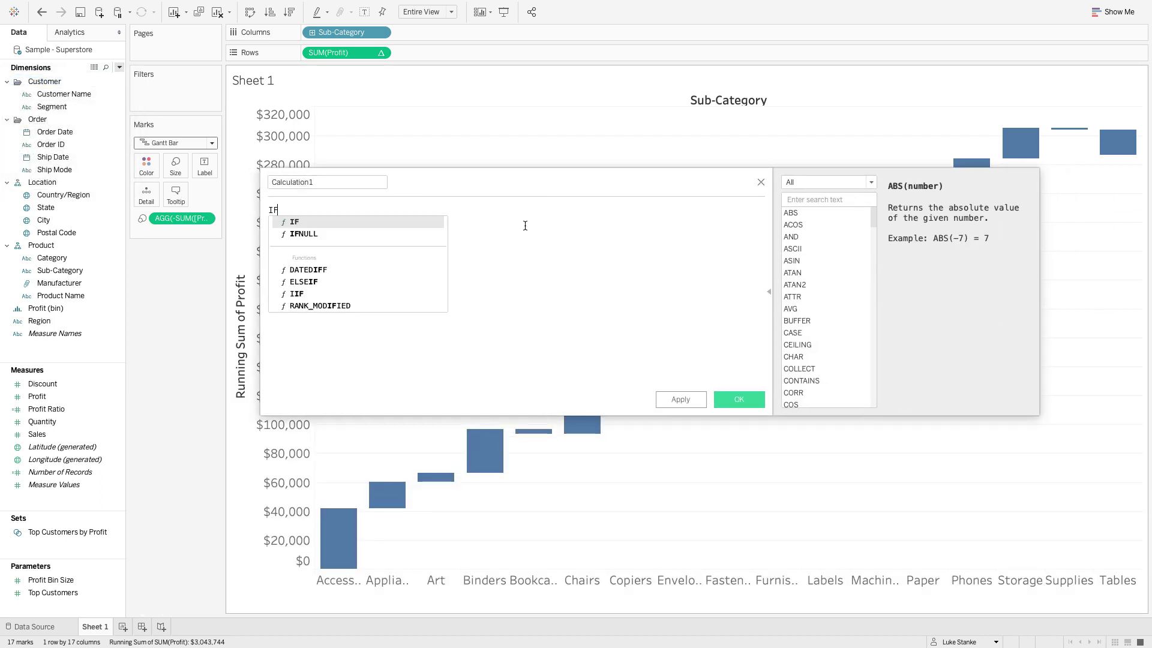
text( SUM([Pr)
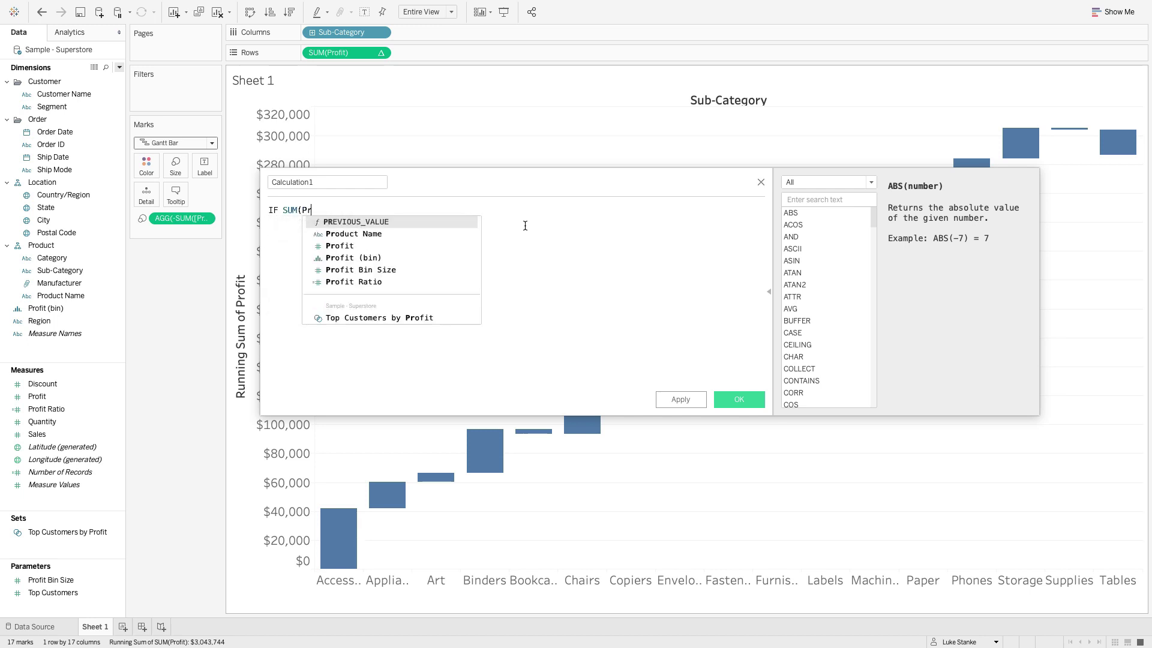
text(ofit)
key(Return)
text() > 0)
key(Return)
text(THEN ")
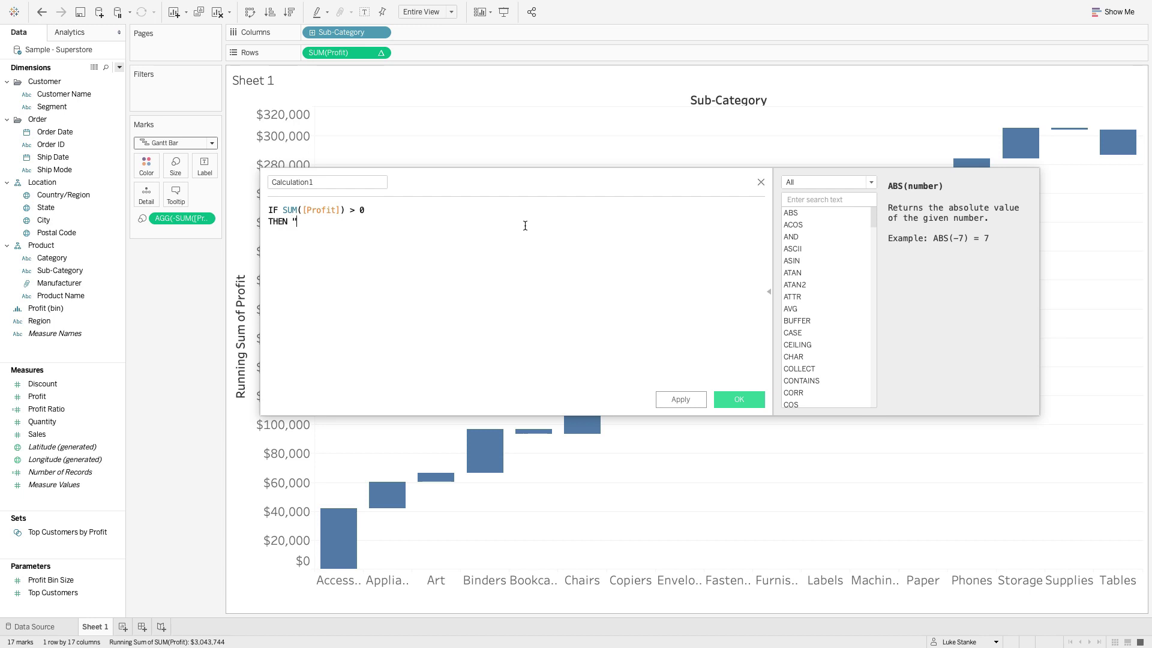
text(Up")
key(Return)
text(ELSE )
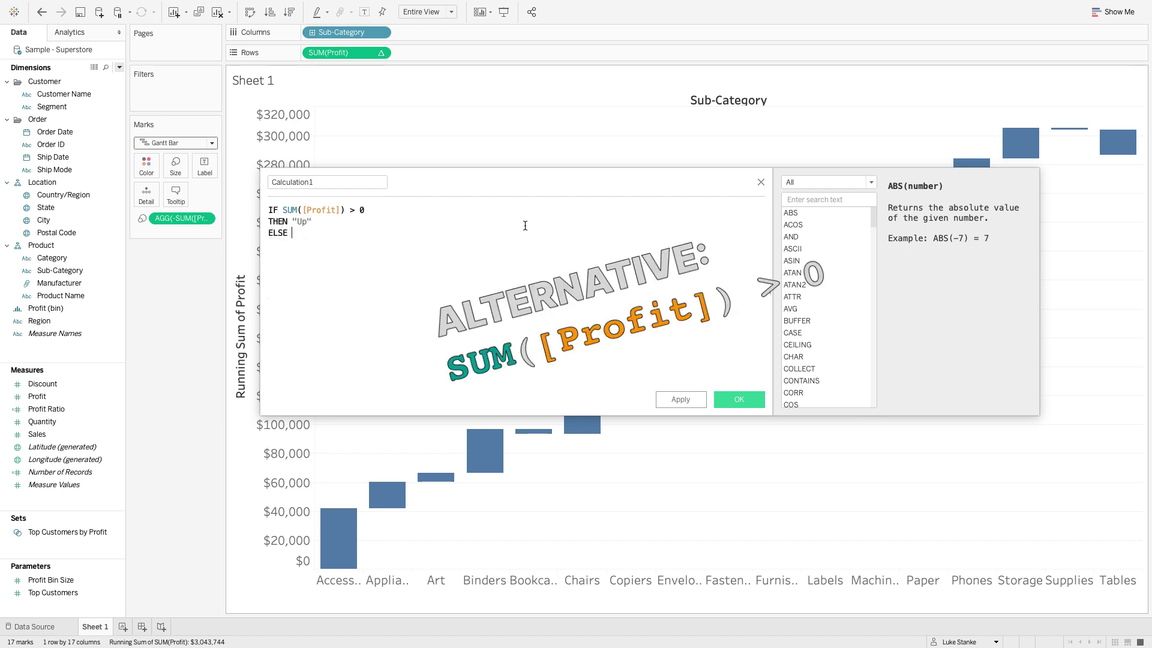
text("Down")
key(Return)
text(END)
- Name the field 'color', save it, and colour the bars by it
double_click(351, 182)
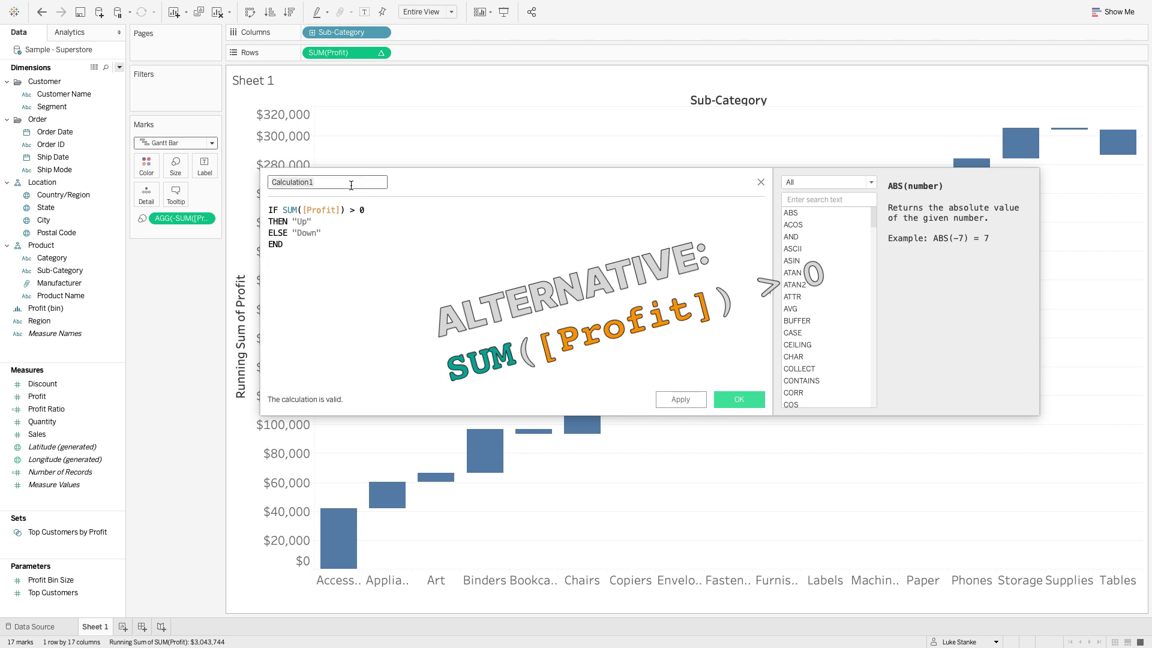
text(color)
click(743, 400)
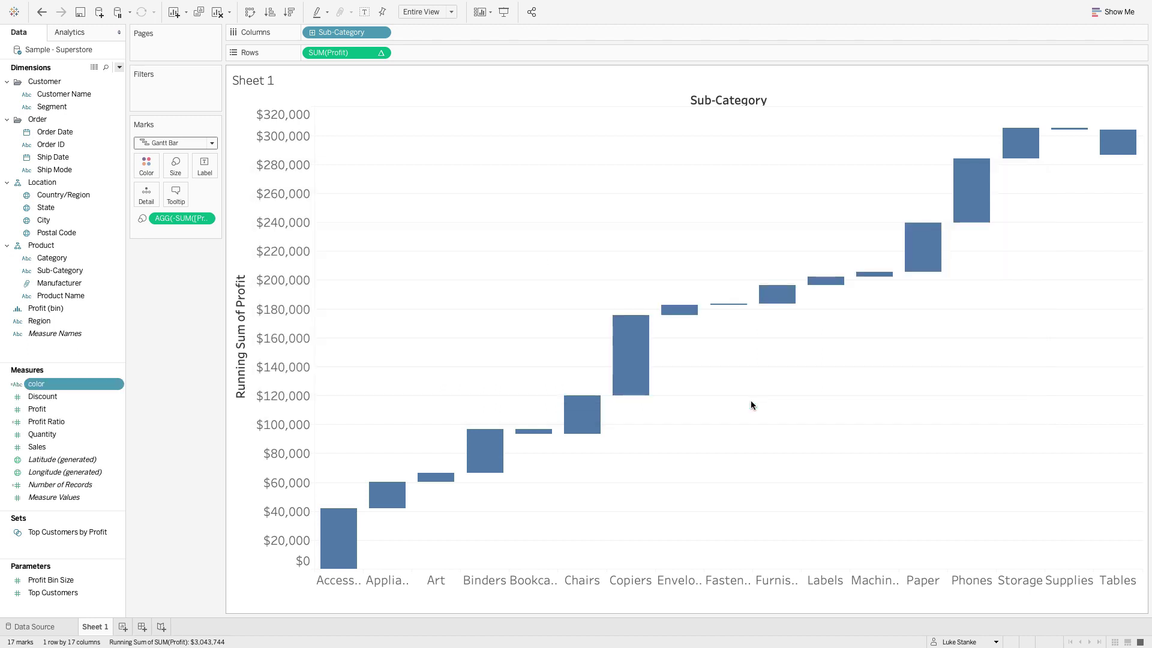
drag(63, 385, 142, 169)
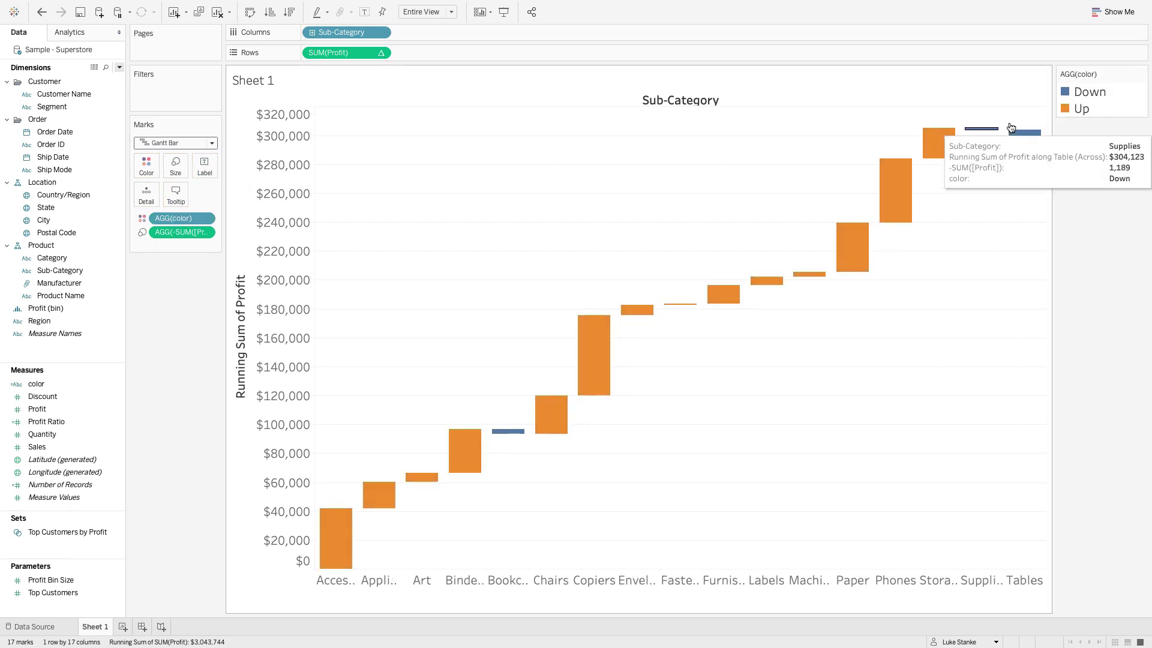
- Edit the legend colours so Down bars are red and Up bars are grey
click(1088, 93)
double_click(1089, 93)
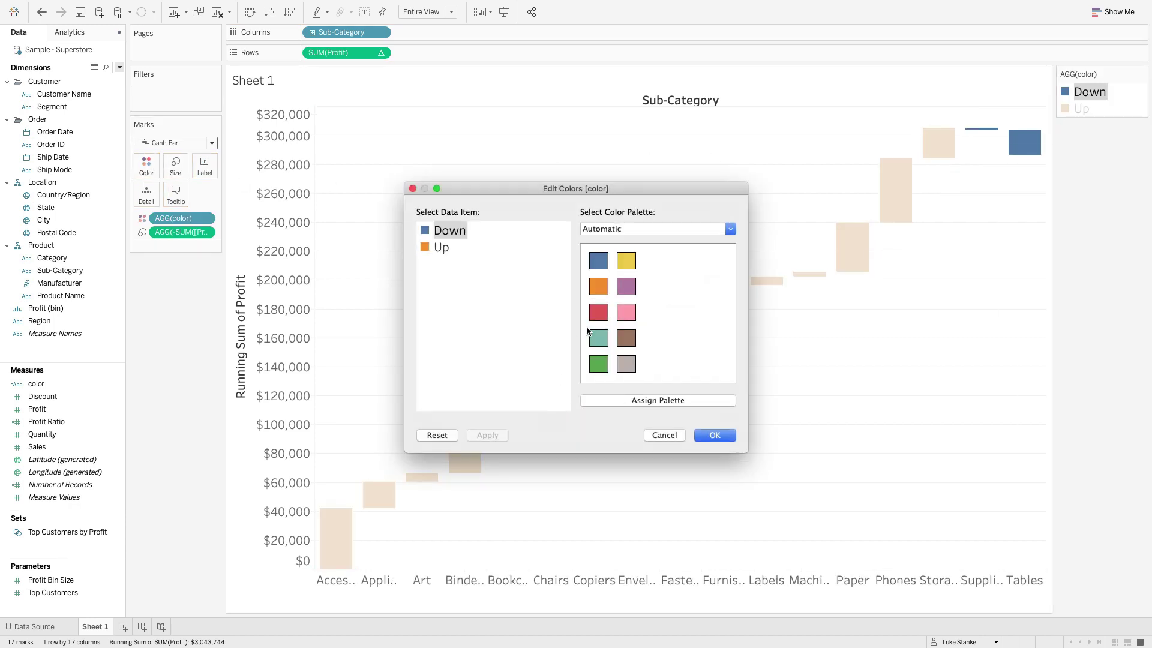
click(599, 312)
click(442, 246)
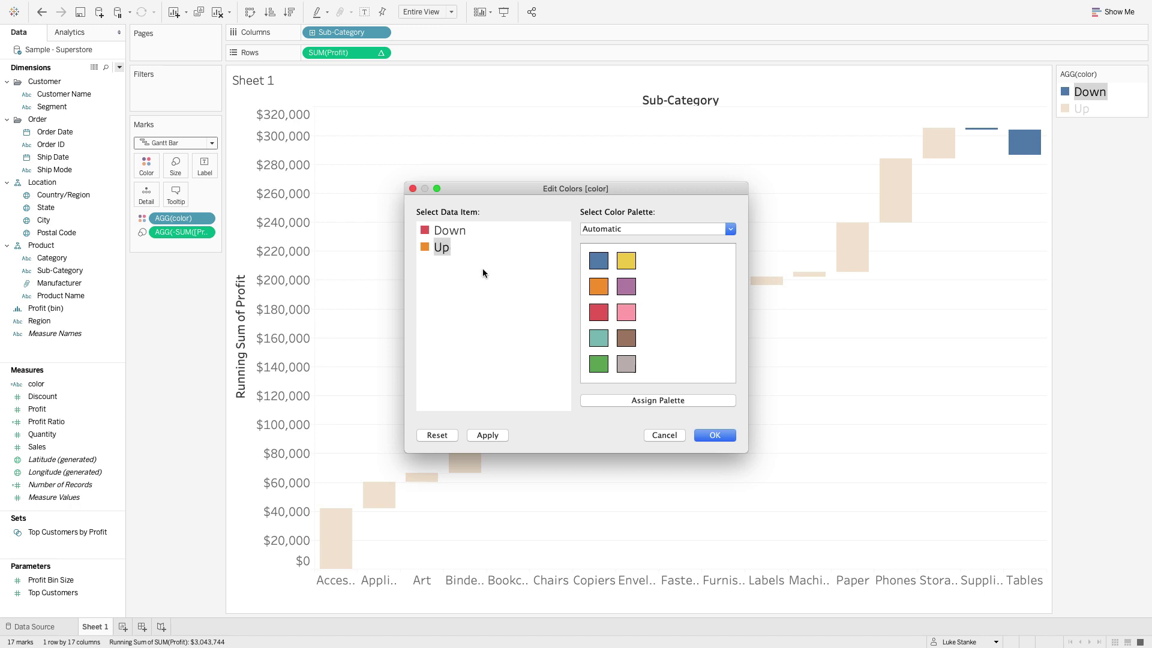
click(635, 364)
click(714, 439)
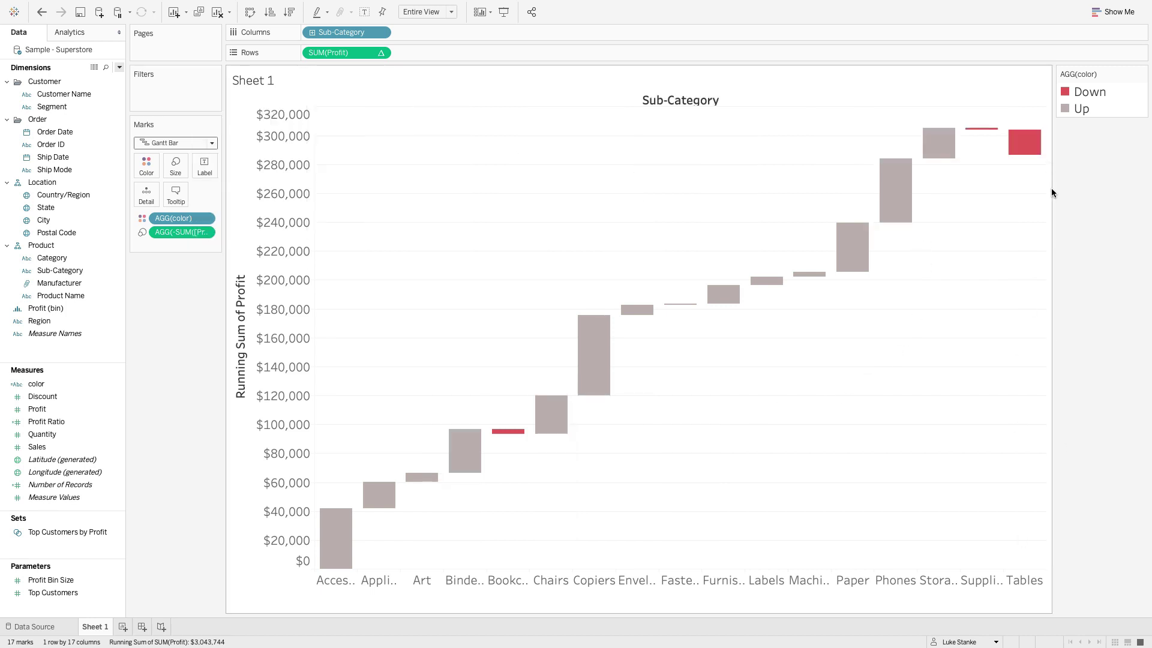
- Turn on Analysis > Totals > Show Row Grand Totals for a Grand Total bar
mouse_move(216, 3)
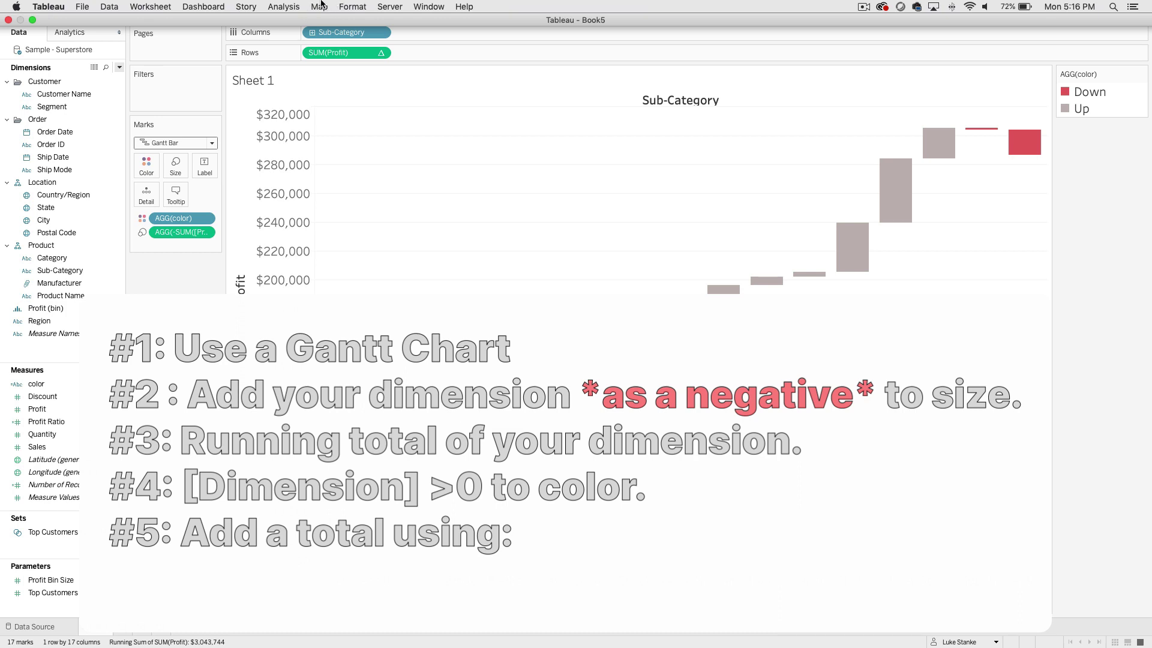
click(277, 6)
mouse_move(318, 120)
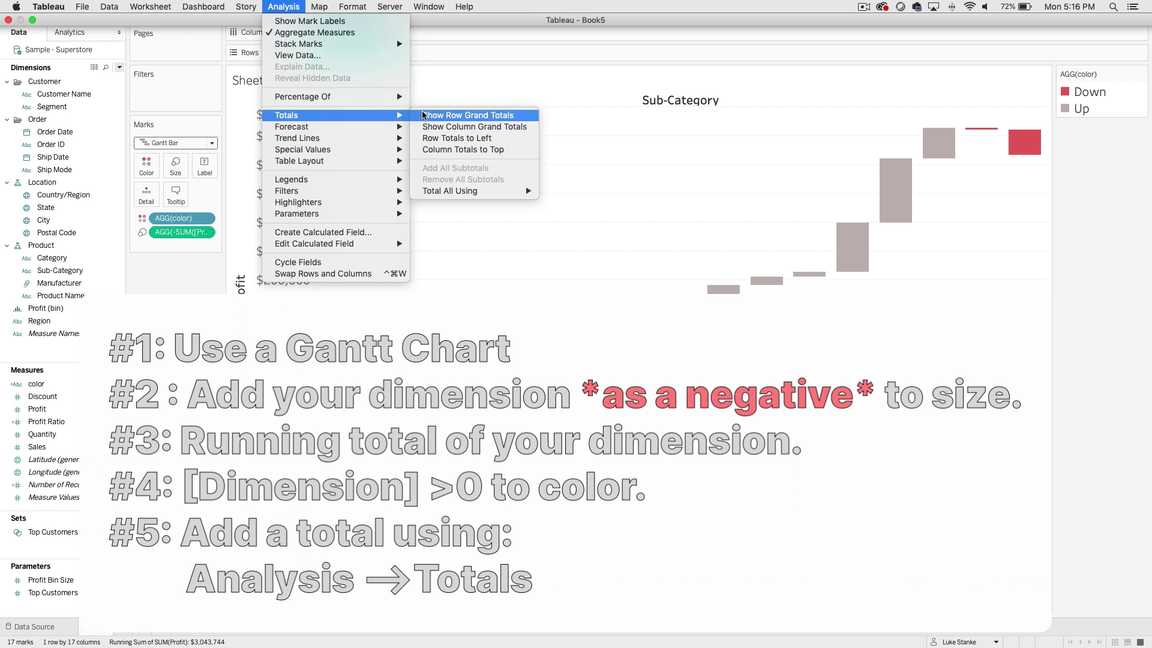
click(447, 122)
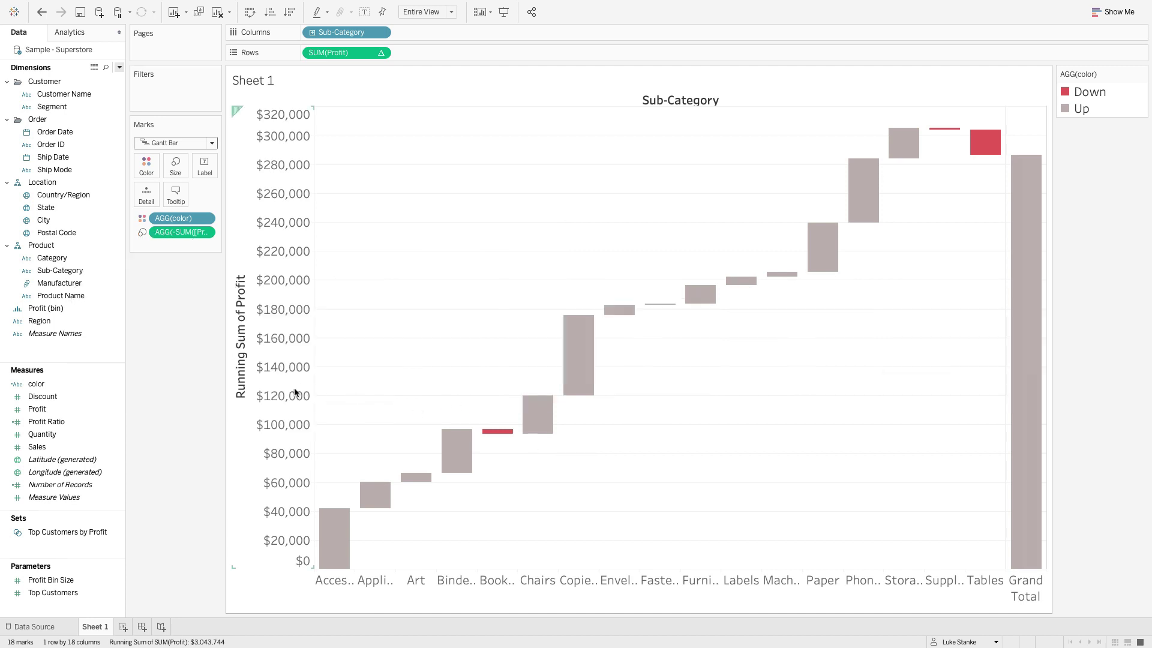
- Add a per-cell reference line at Running Sum of SUM(Profit) with no label or tooltip
right_click(268, 373)
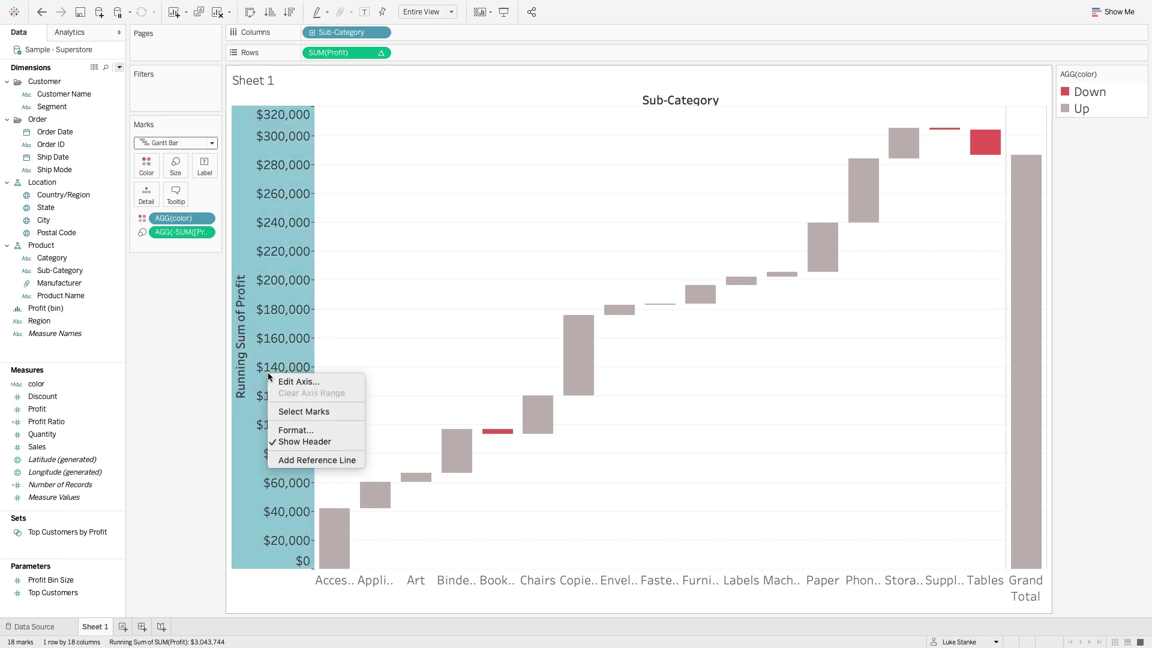
click(336, 460)
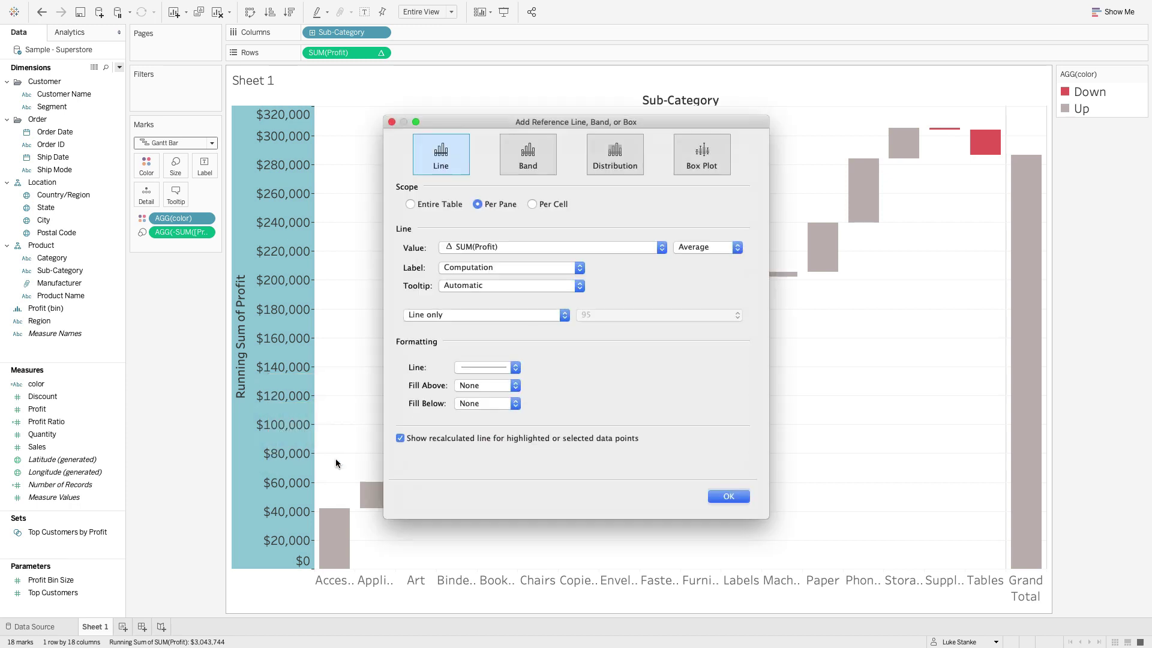
click(495, 254)
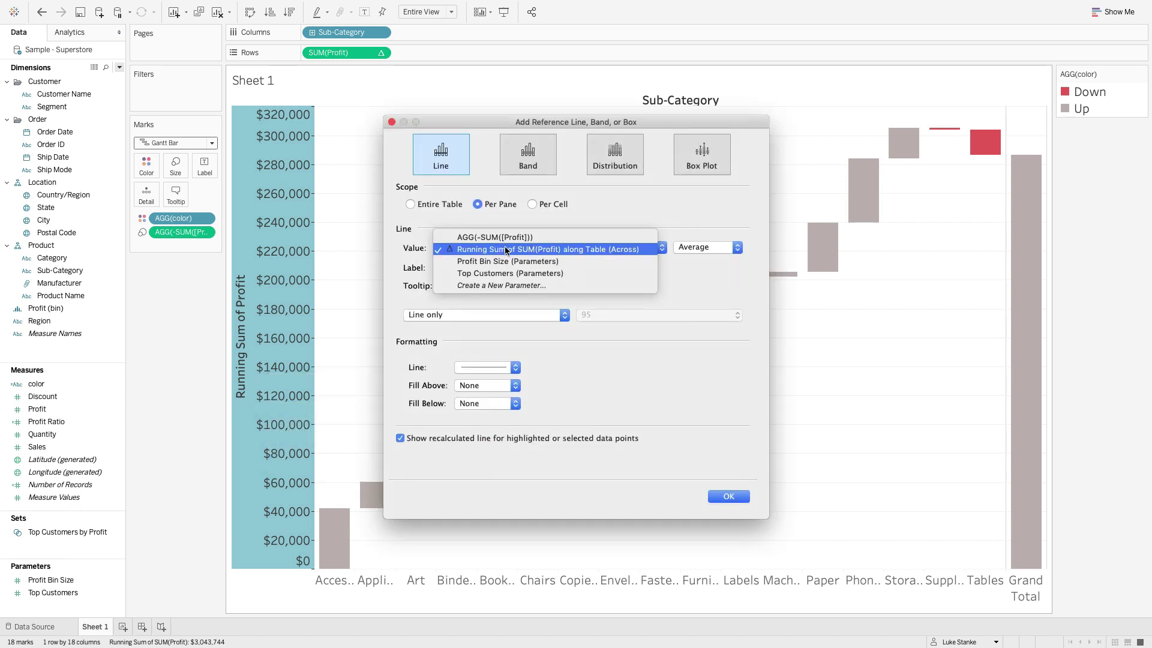
click(506, 249)
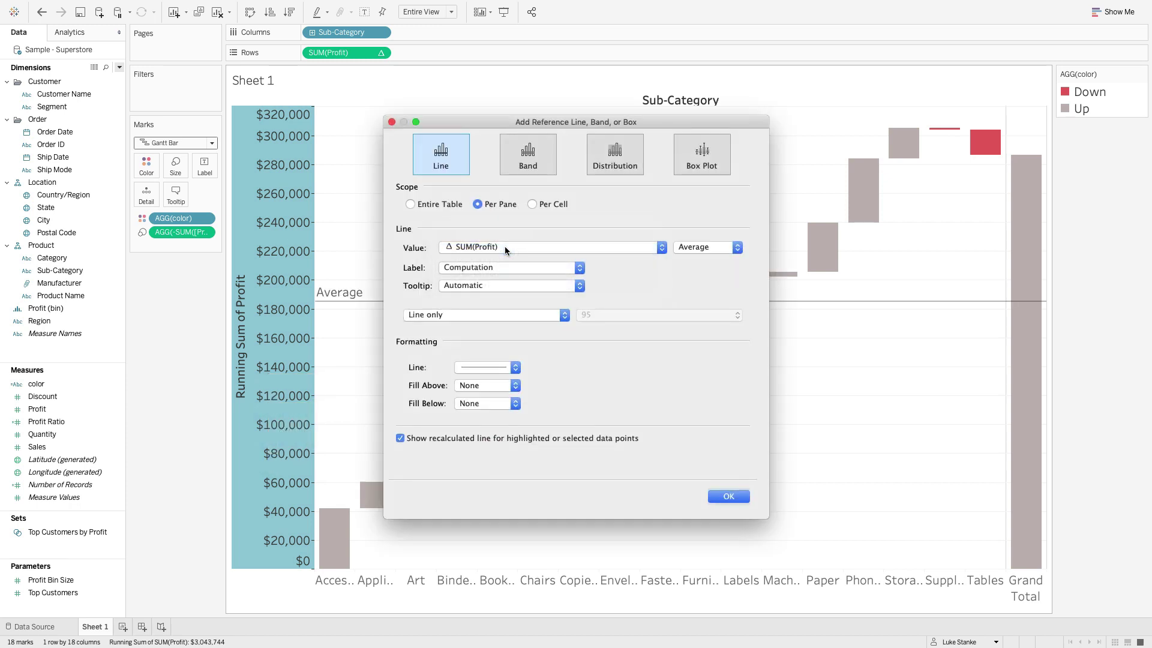
click(538, 204)
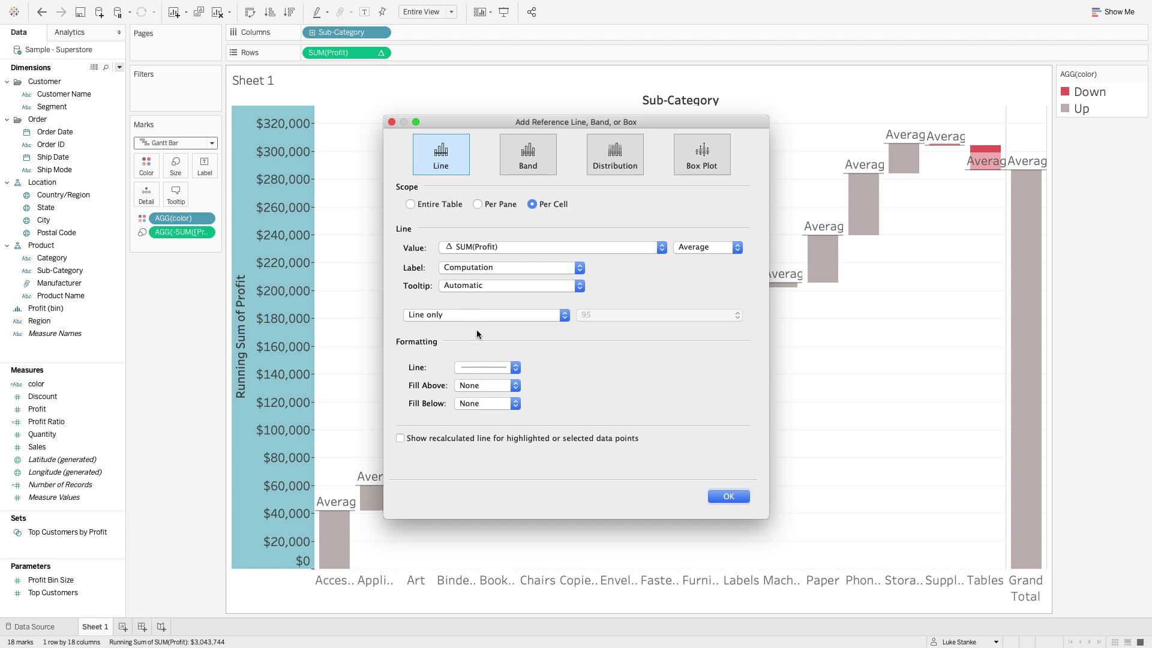
click(467, 268)
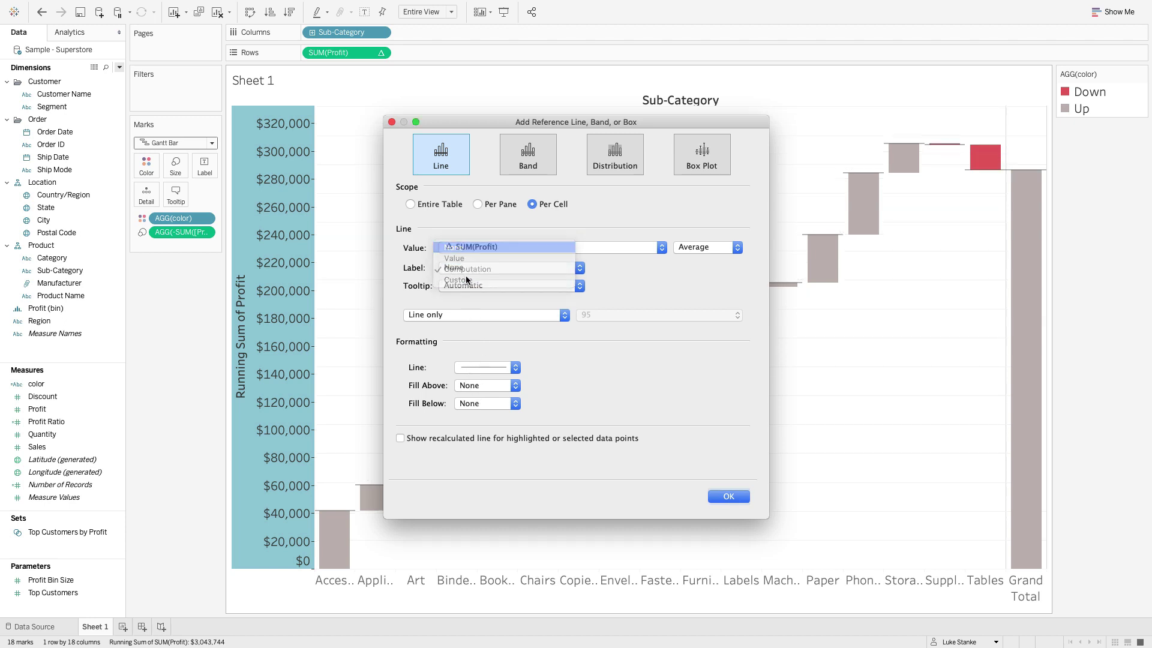
click(465, 248)
click(466, 287)
click(466, 276)
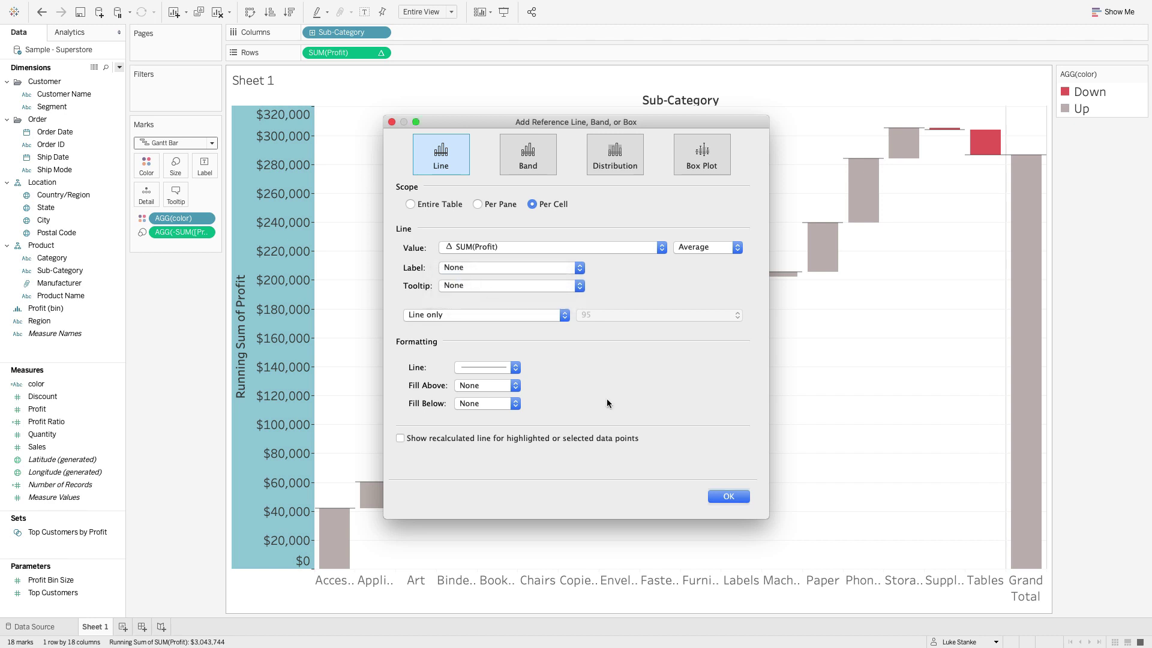
click(729, 497)
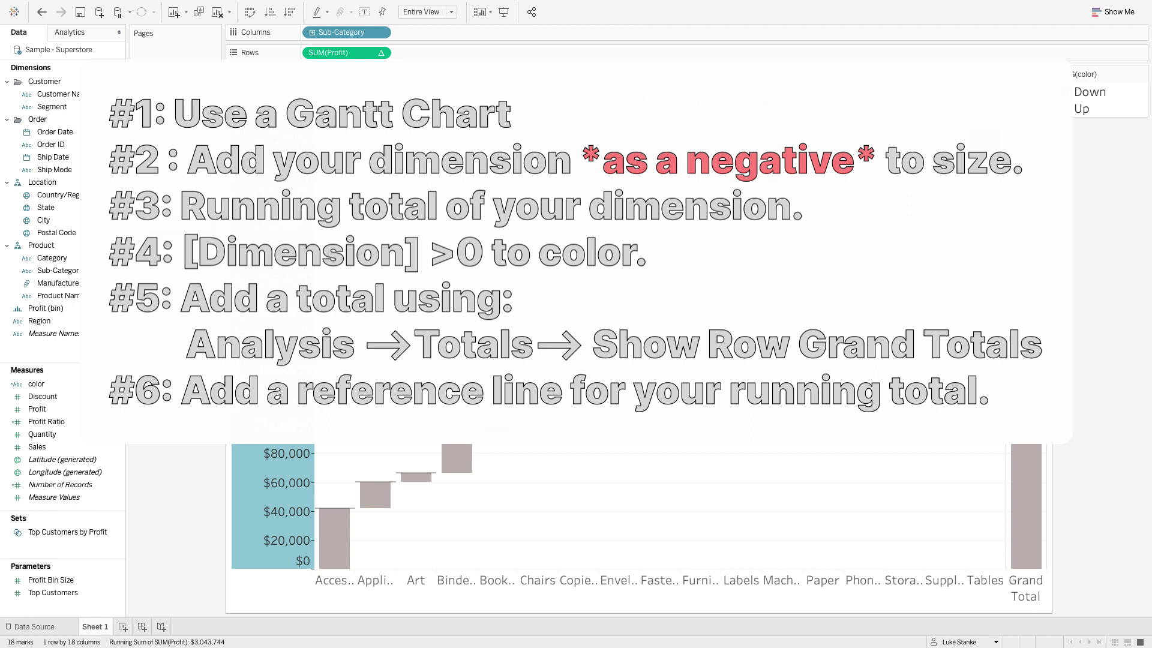
- Create a 'bottom bar' calculated field as LOOKUP(RUNNING_SUM(SUM([Profit])),-1) and apply it
double_click(340, 53)
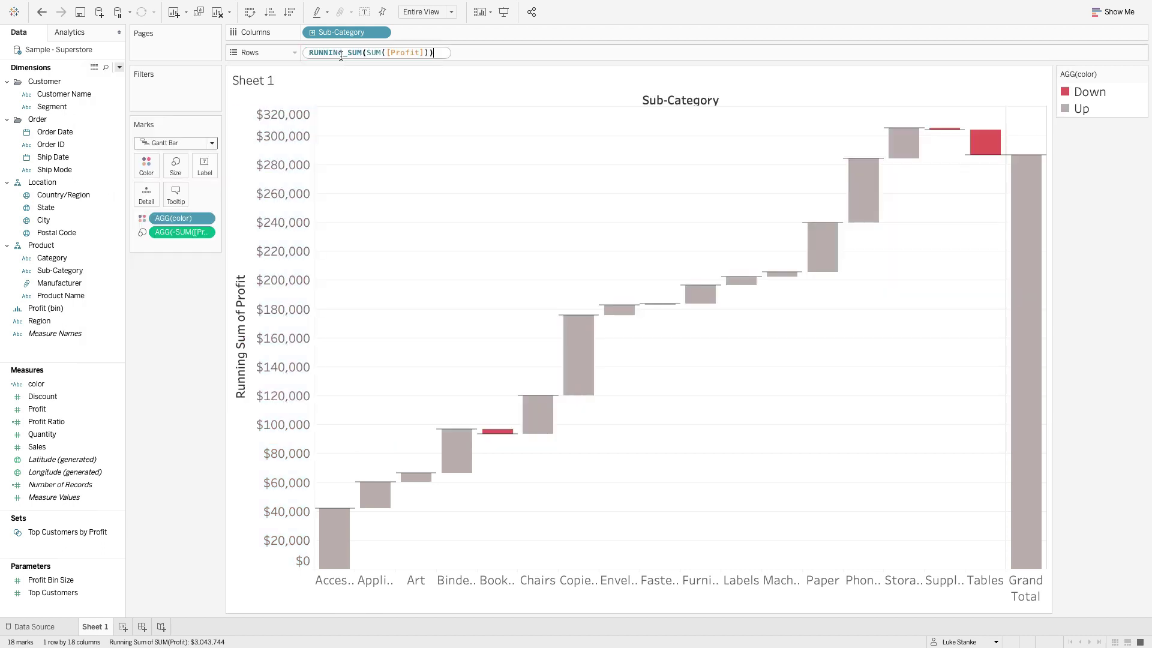
key(ctrl+a)
key(ctrl+c)
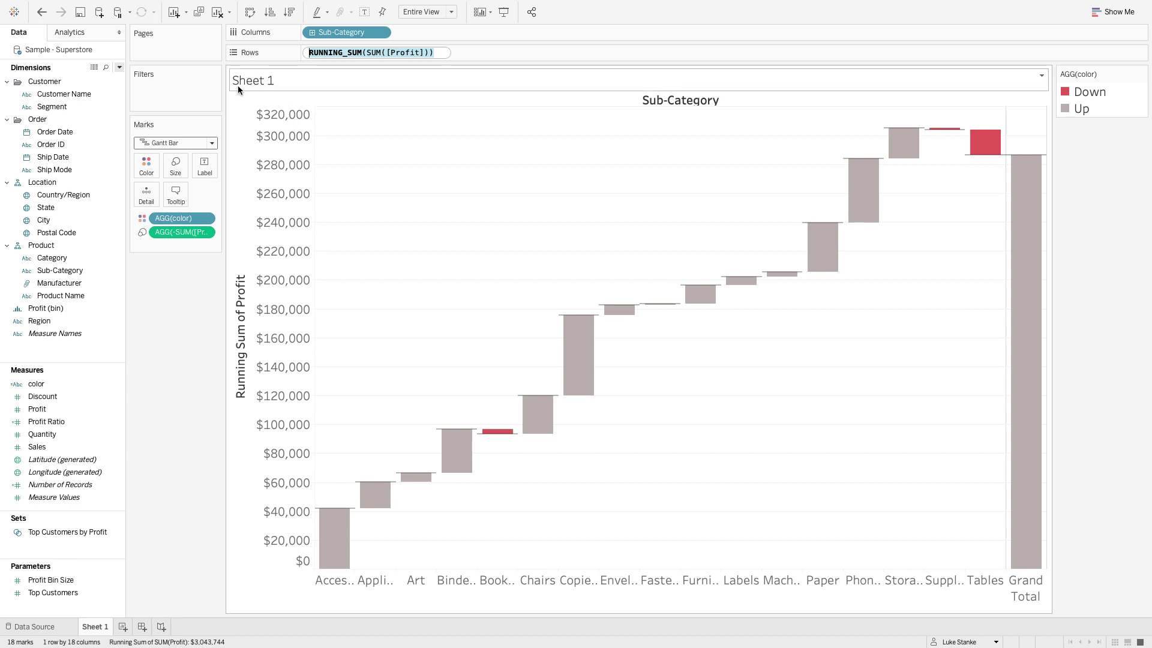
click(122, 69)
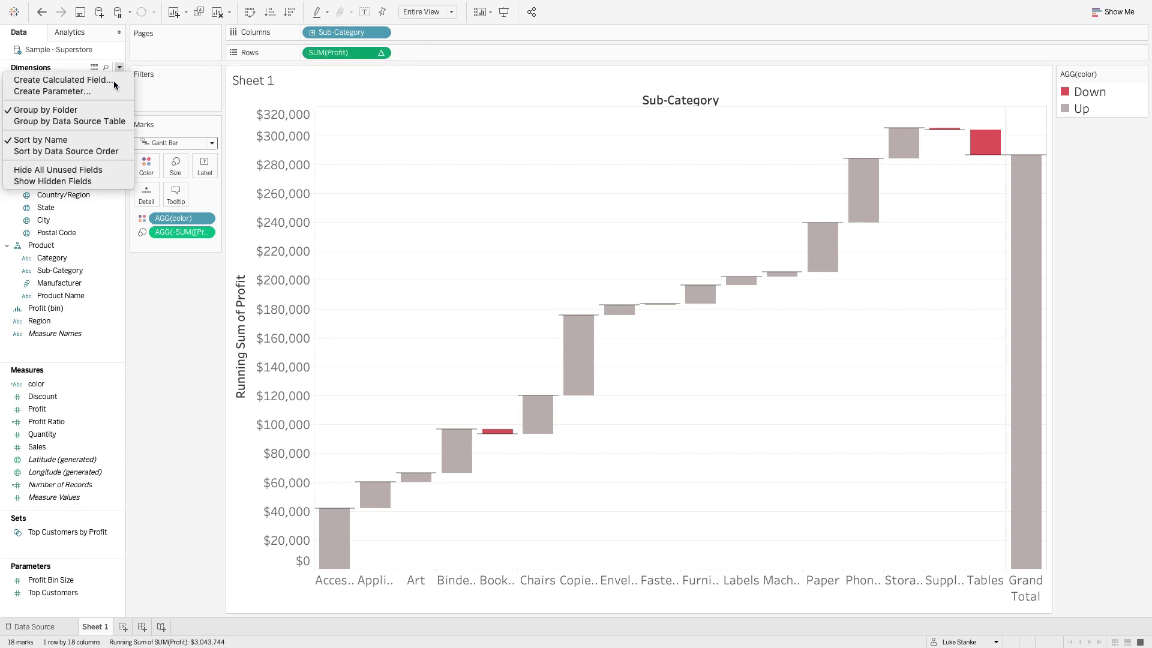
click(114, 80)
key(ctrl+v)
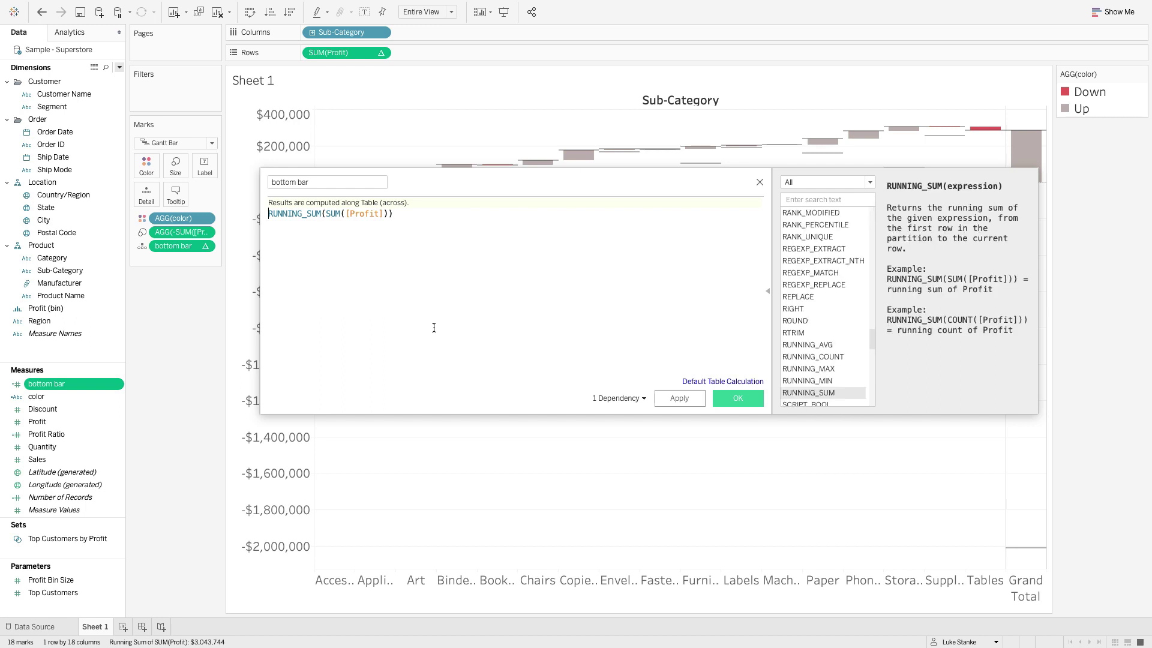
text(LOOKUP()
text(,)
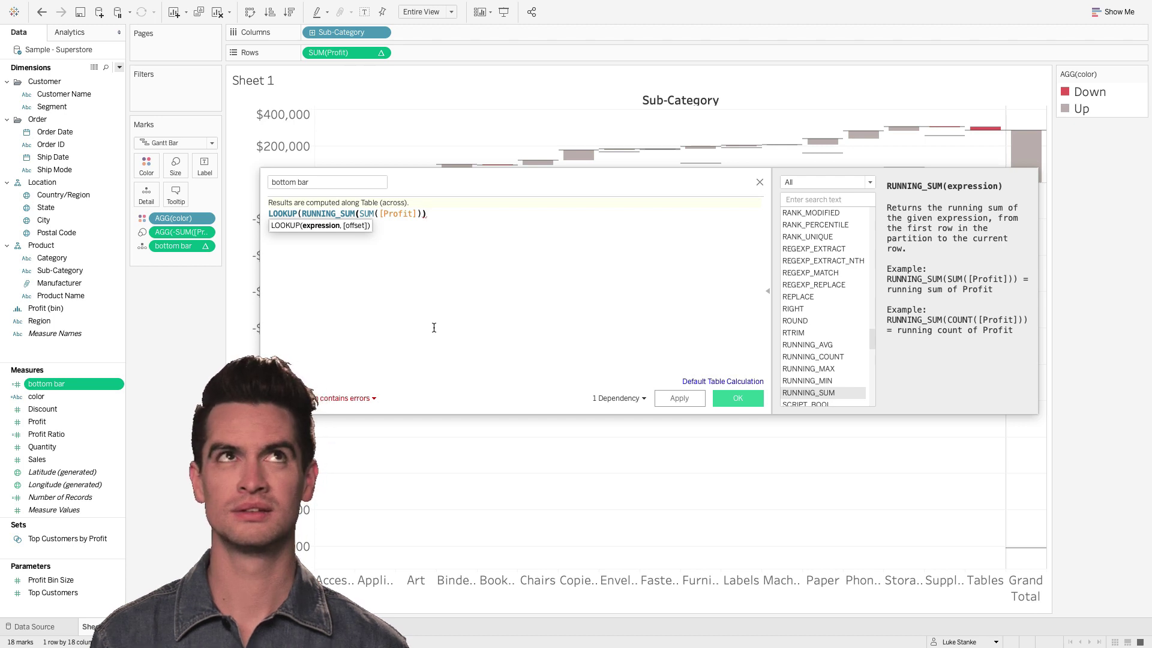
text(,-1))
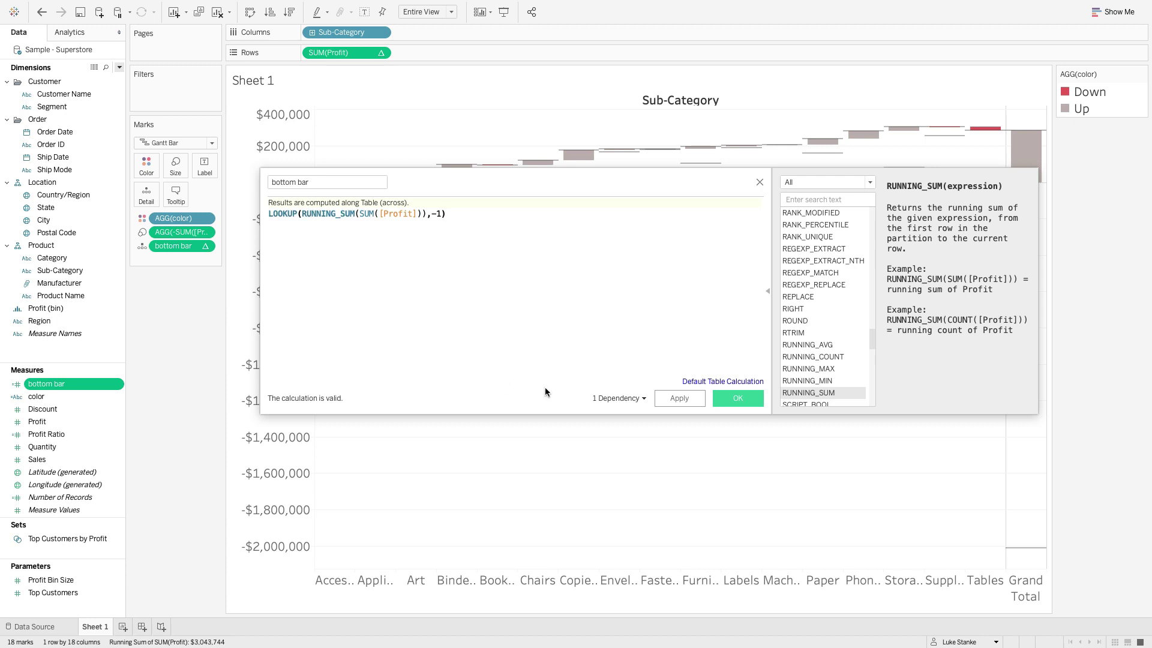
click(667, 398)
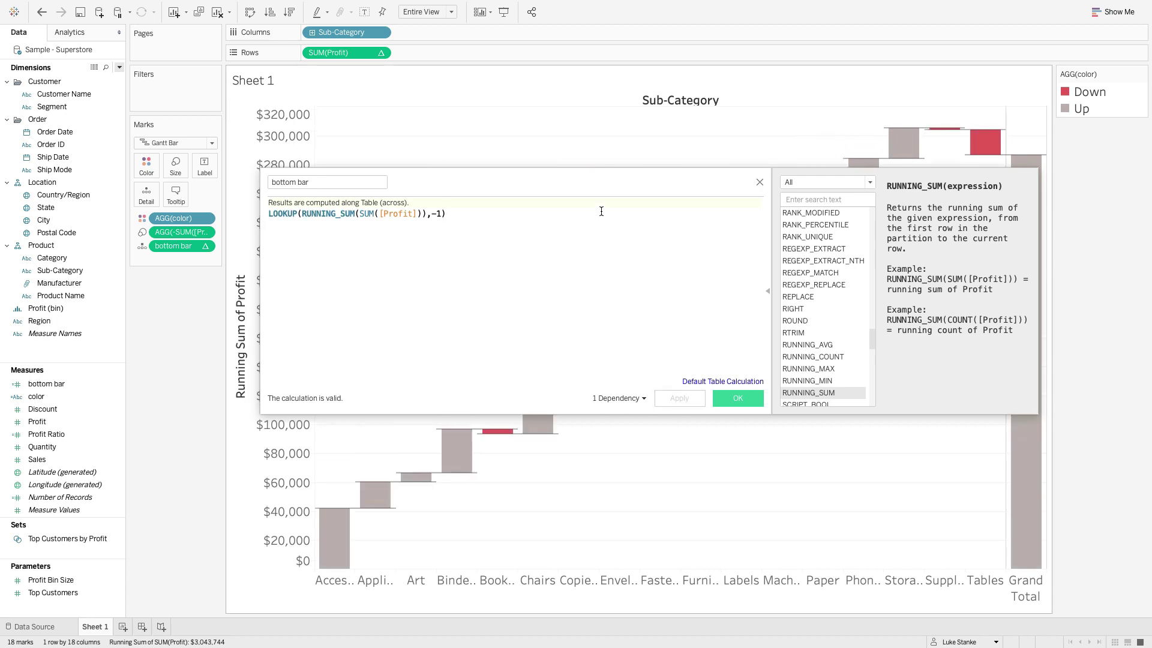
drag(580, 188, 734, 187)
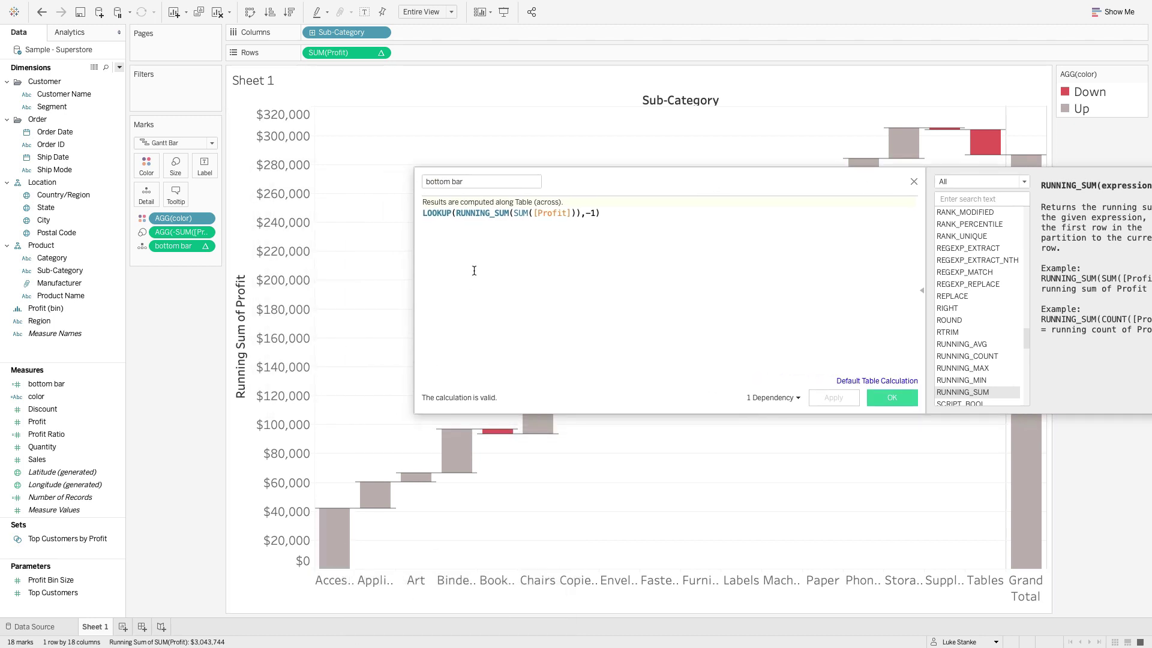
- Wrap the bottom bar formula in ZN(), apply it, and close the editor
key(Home)
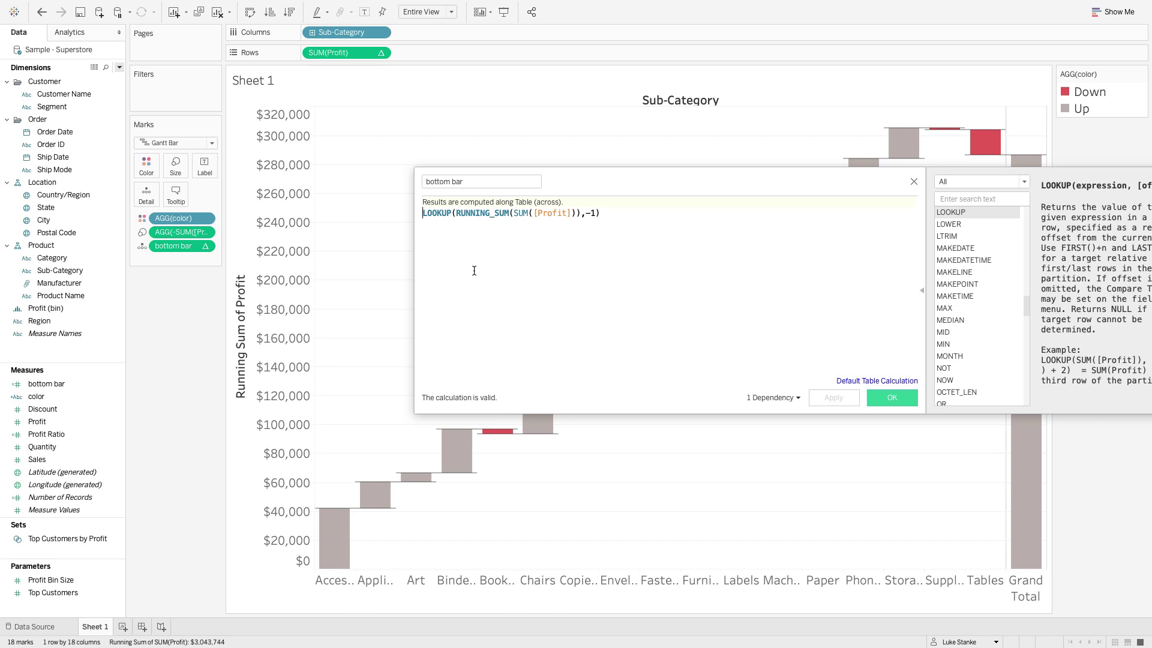
text(ZN()
key(End)
text())
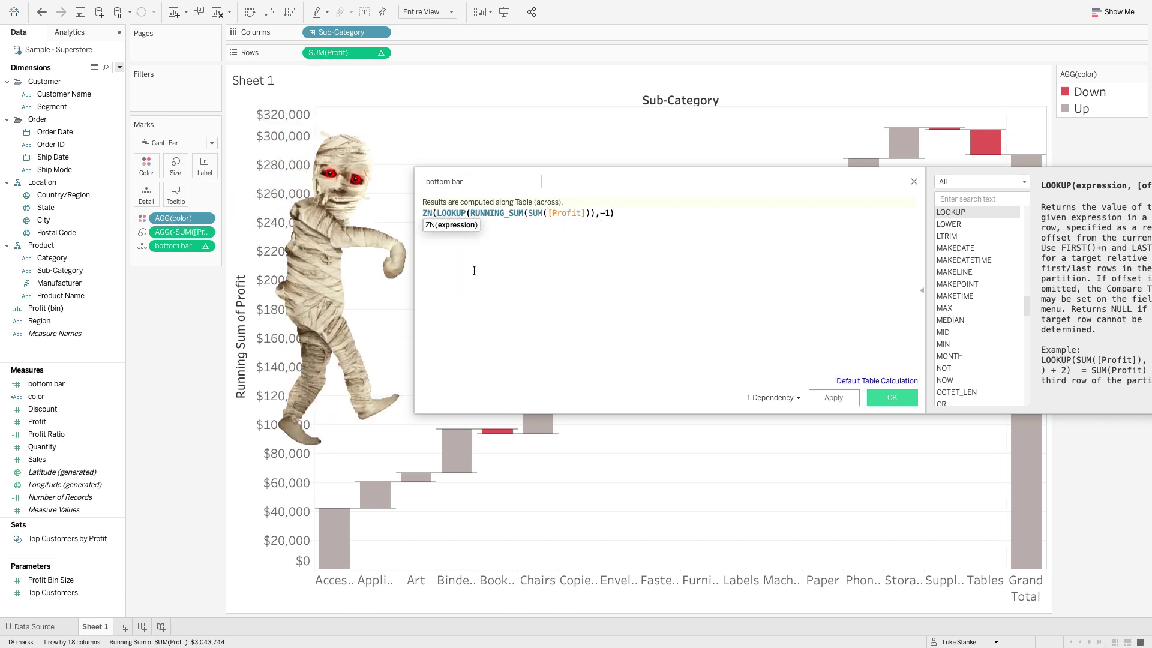
click(833, 397)
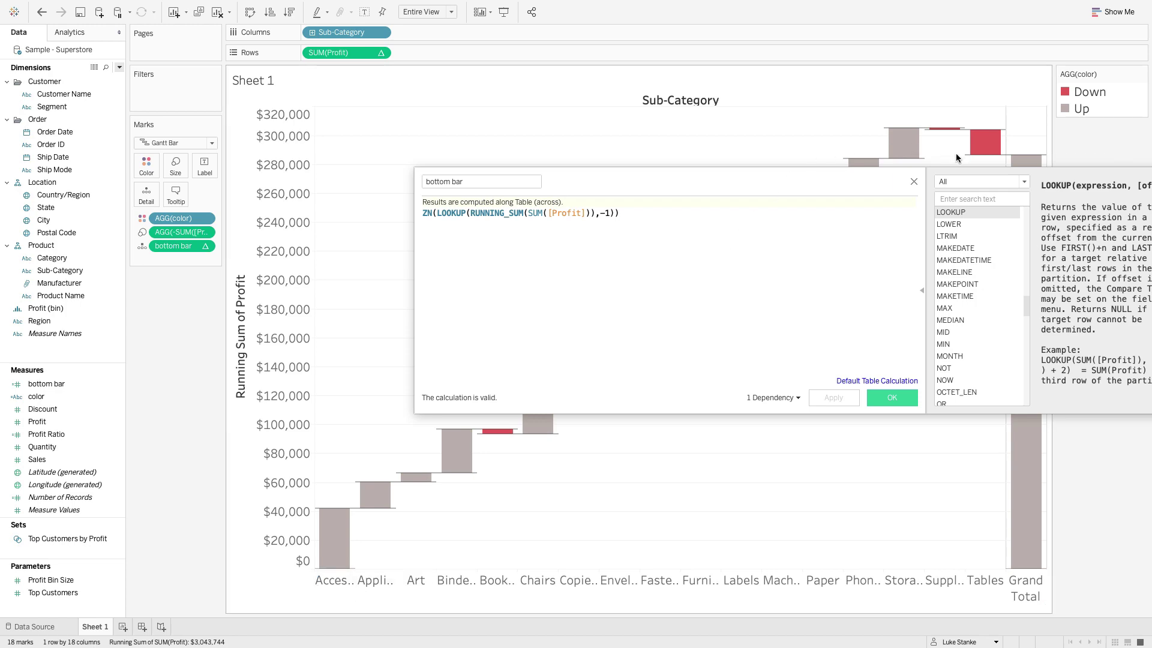
key(Return)
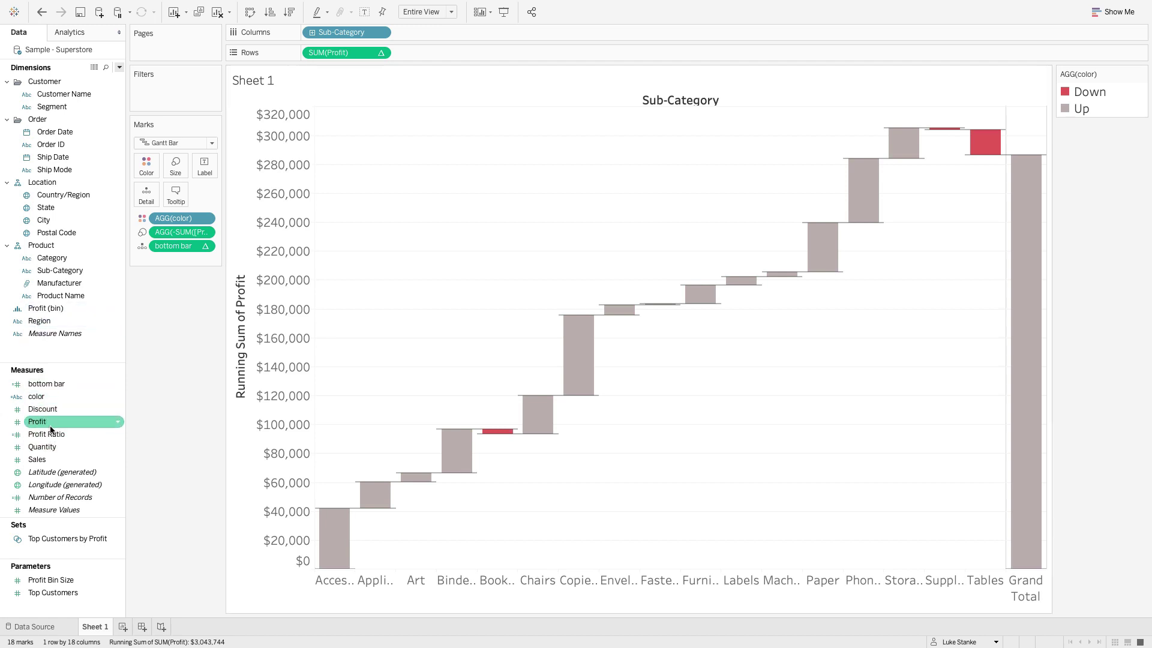
- Label every bar with its SUM(Profit), from $41,937 up to the $286,397 Grand Total
drag(51, 428, 202, 170)
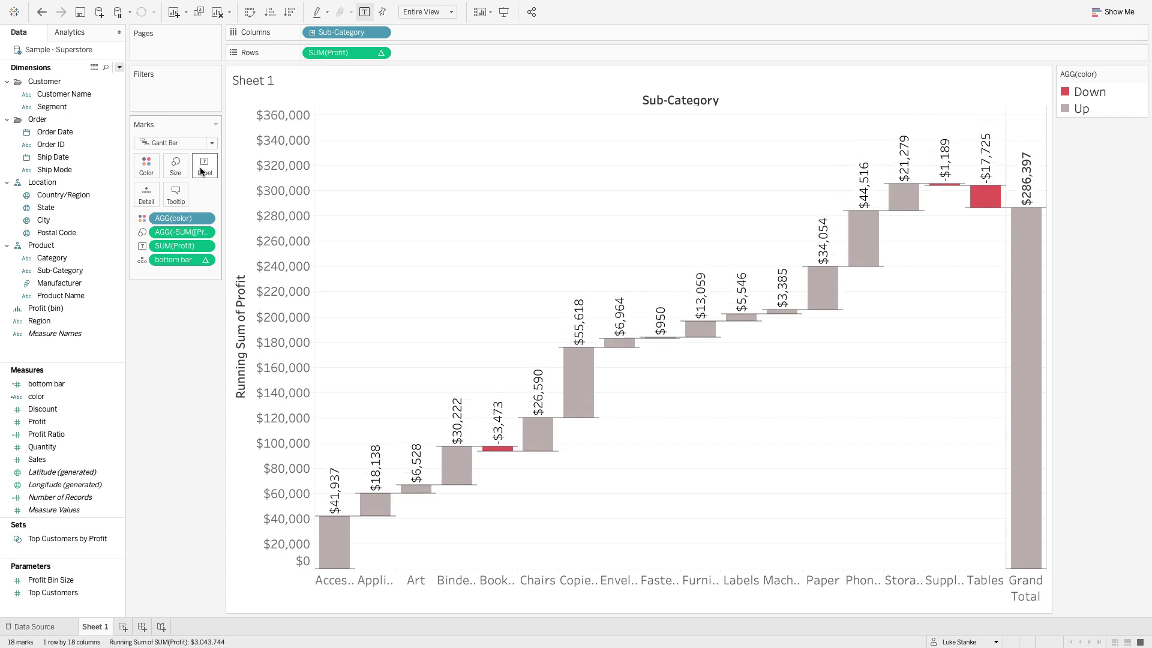